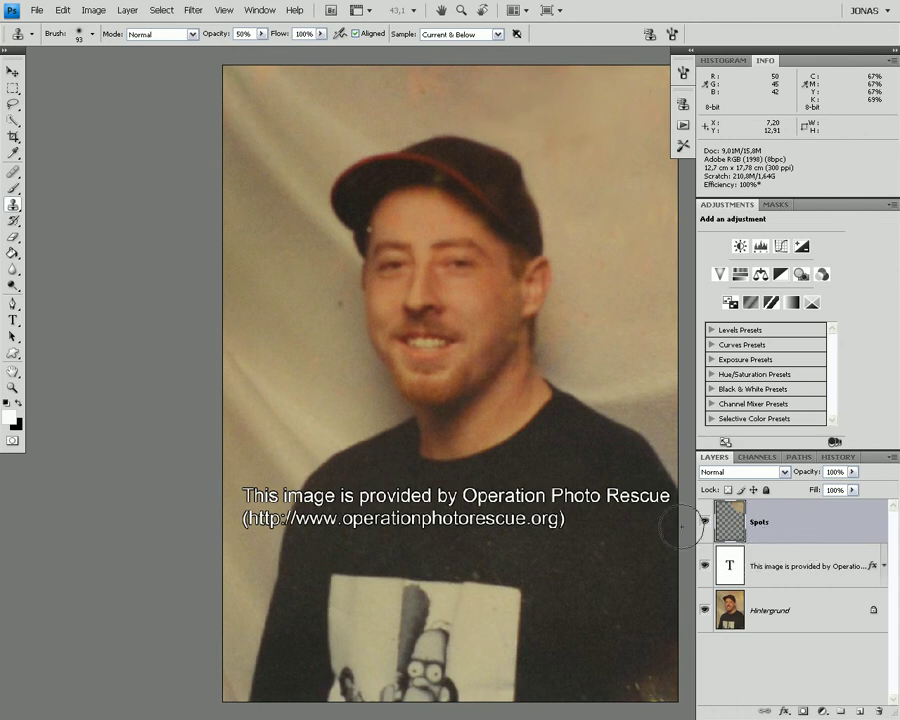
Step: Try cloning over the dark shirt and dismiss the missing clone source warning
{"action": "left_click", "coordinate": [131, 368]}
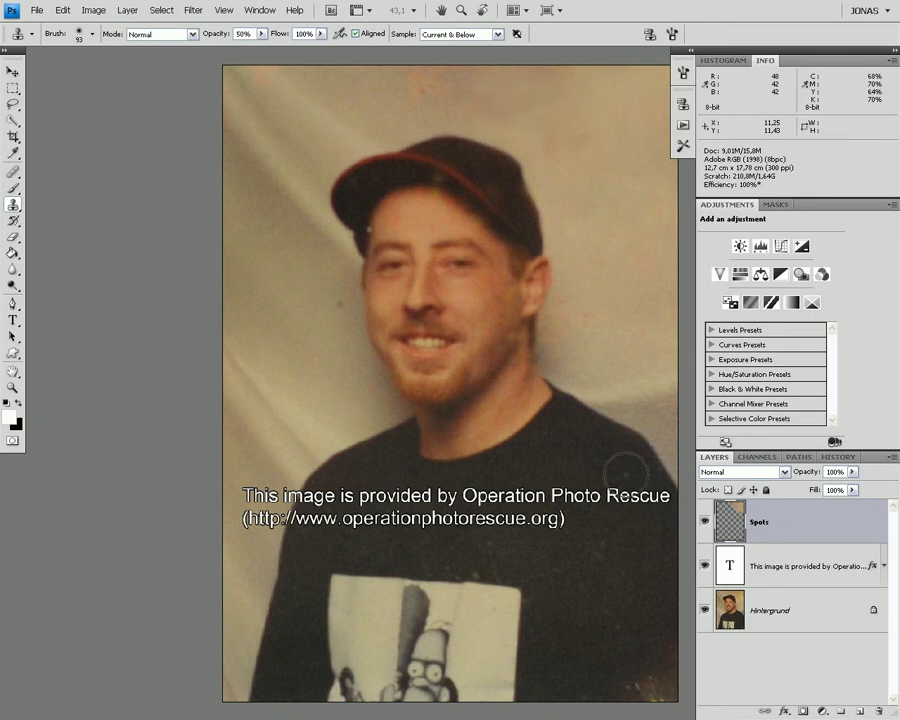
{"action": "scroll", "coordinate": [616, 436], "scroll_direction": "up", "scroll_amount": 2}
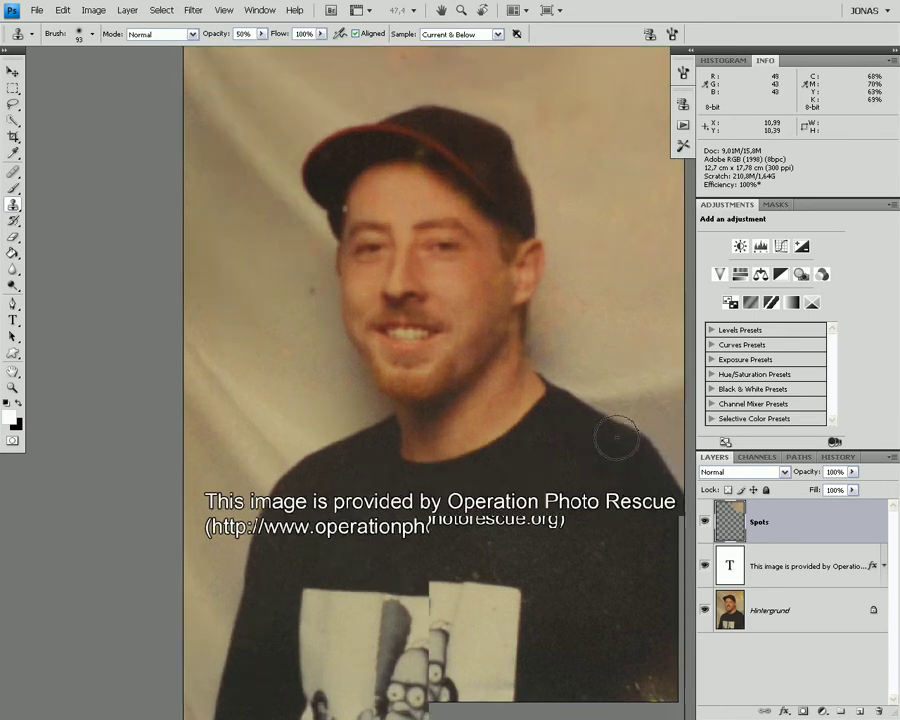
{"action": "scroll", "coordinate": [616, 436], "scroll_direction": "up", "scroll_amount": 5}
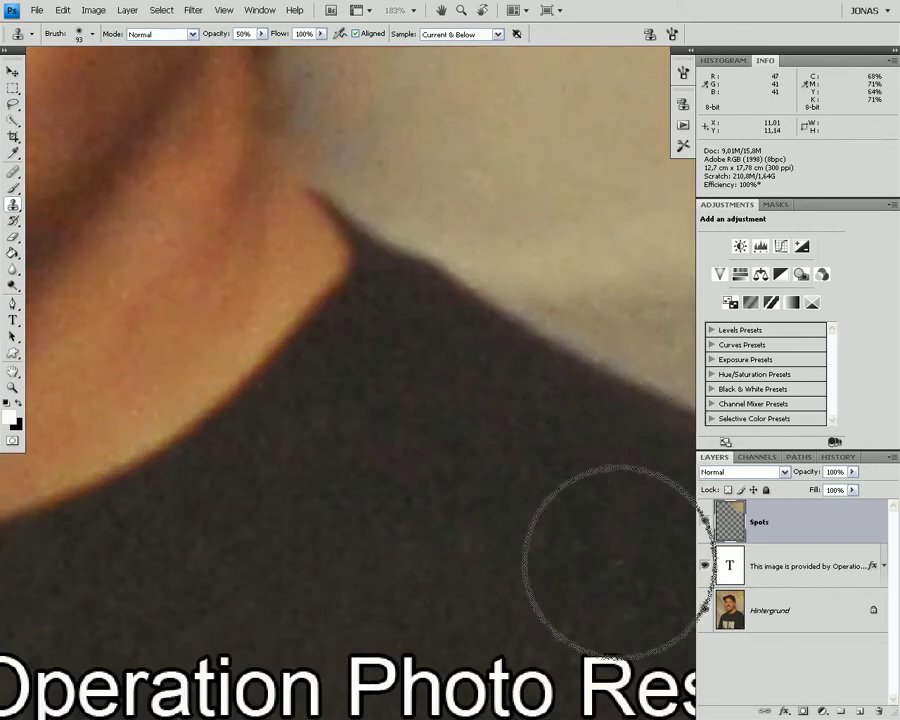
{"action": "left_click", "coordinate": [440, 580]}
{"action": "left_click", "coordinate": [454, 287]}
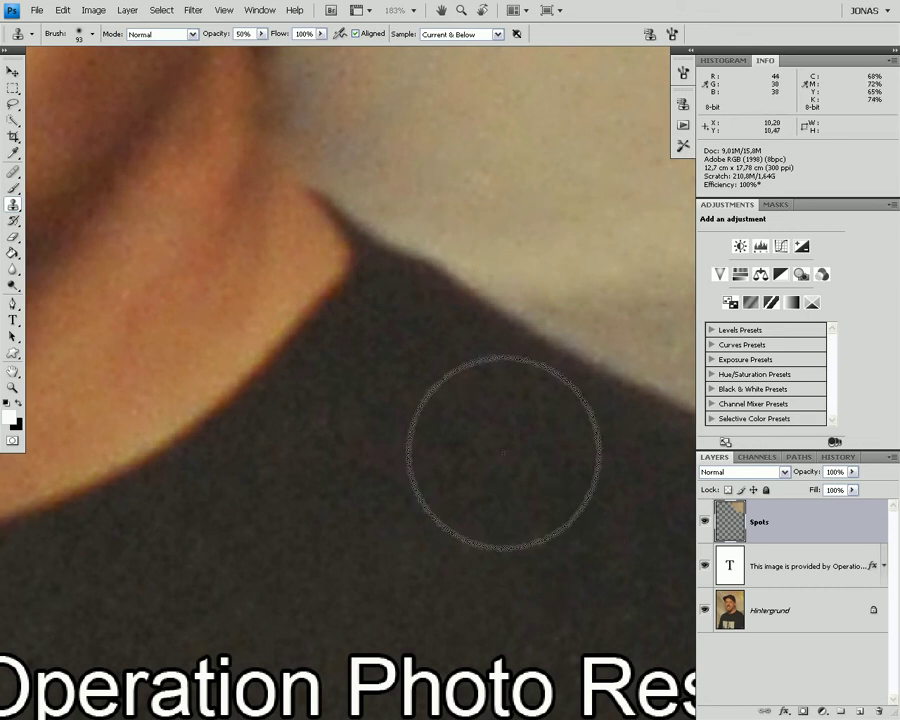
Step: Pan up to the top background and swap from the Brush back to the Clone Stamp
{"action": "left_click_drag", "start_coordinate": [523, 280], "coordinate": [506, 402]}
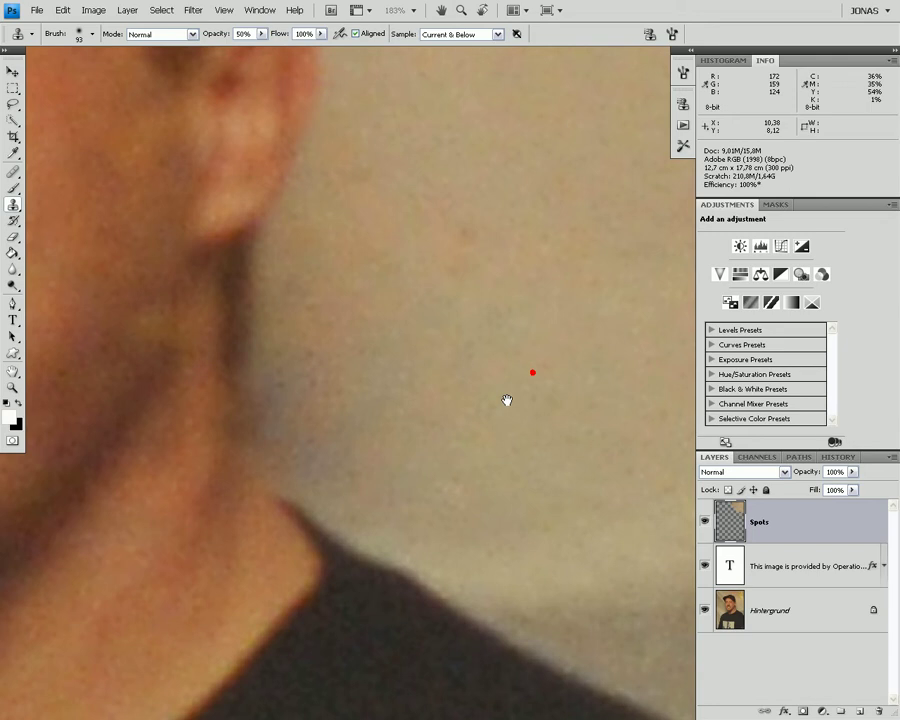
{"action": "mouse_move", "coordinate": [460, 230]}
{"action": "left_mouse_down"}
{"action": "mouse_move", "coordinate": [450, 315]}
{"action": "mouse_move", "coordinate": [422, 402]}
{"action": "mouse_move", "coordinate": [443, 486]}
{"action": "mouse_move", "coordinate": [524, 570]}
{"action": "left_mouse_up"}
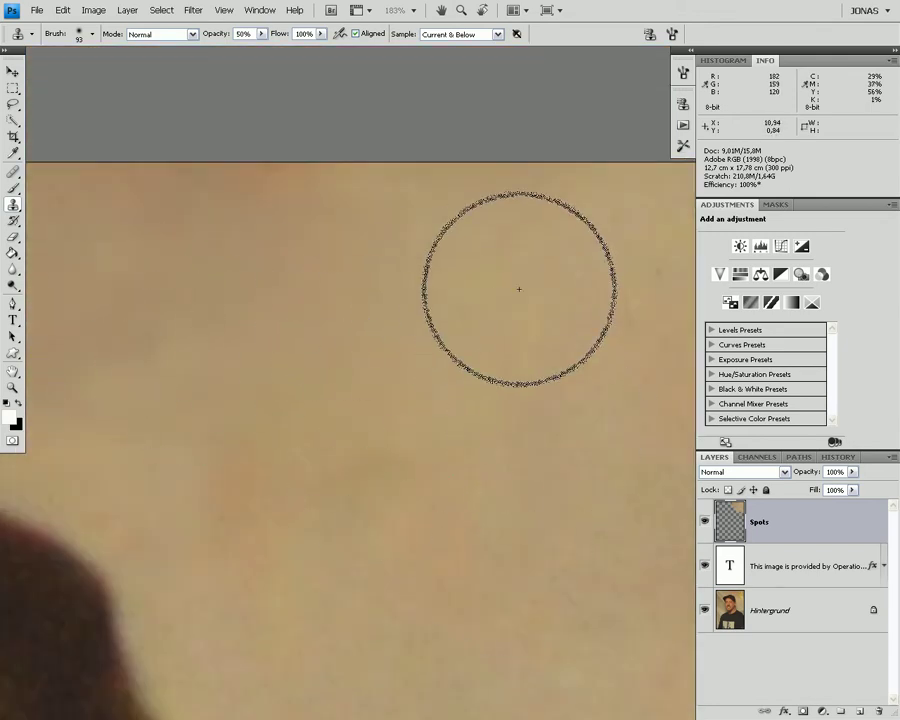
{"action": "scroll", "coordinate": [292, 379], "scroll_direction": "down", "scroll_amount": 1}
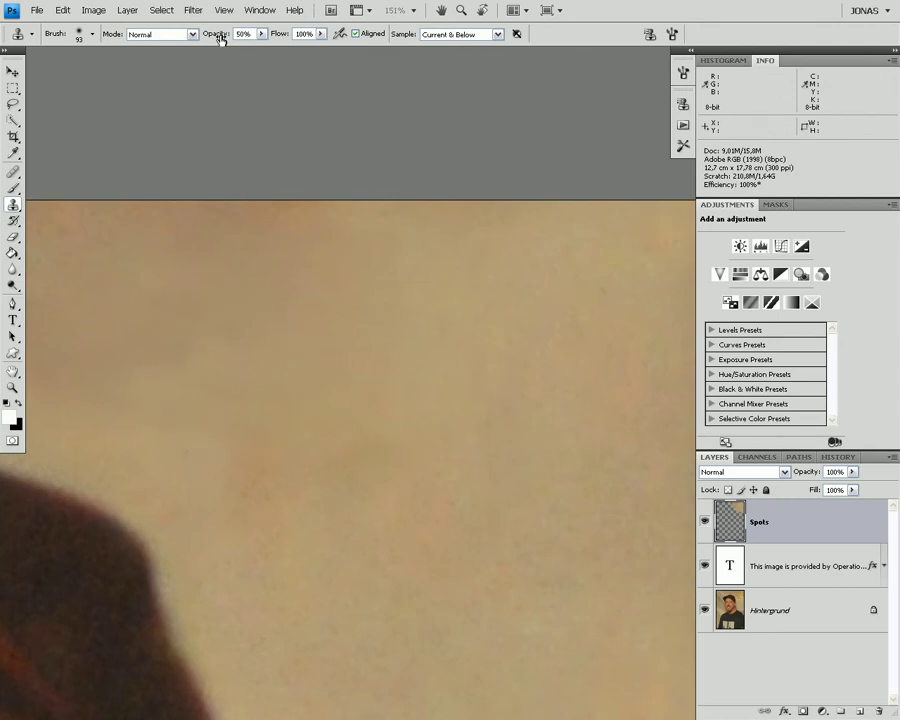
{"action": "left_click", "coordinate": [14, 189]}
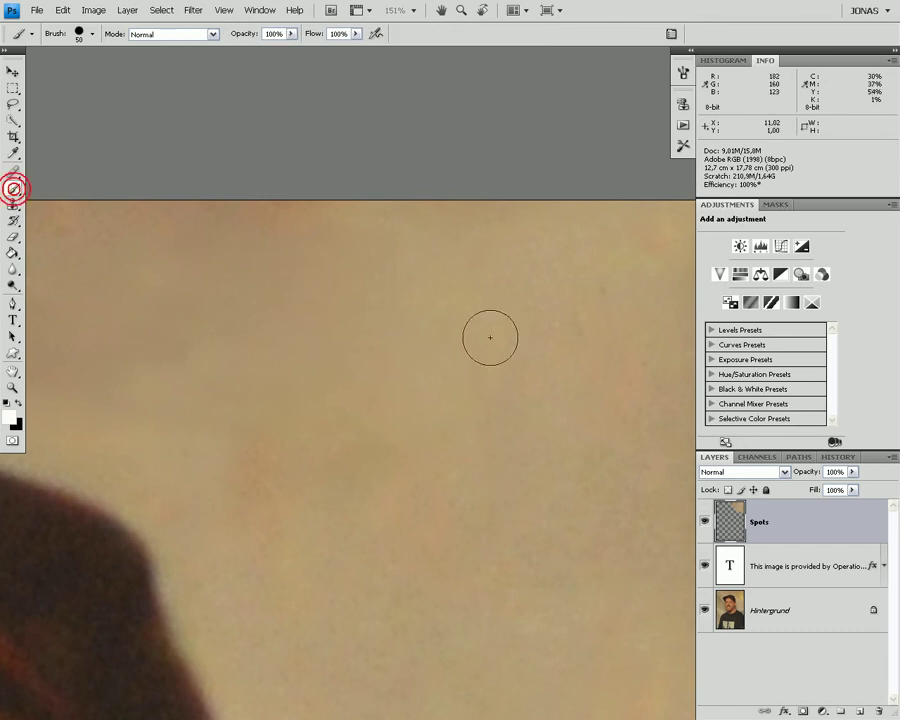
{"action": "left_click", "coordinate": [13, 204]}
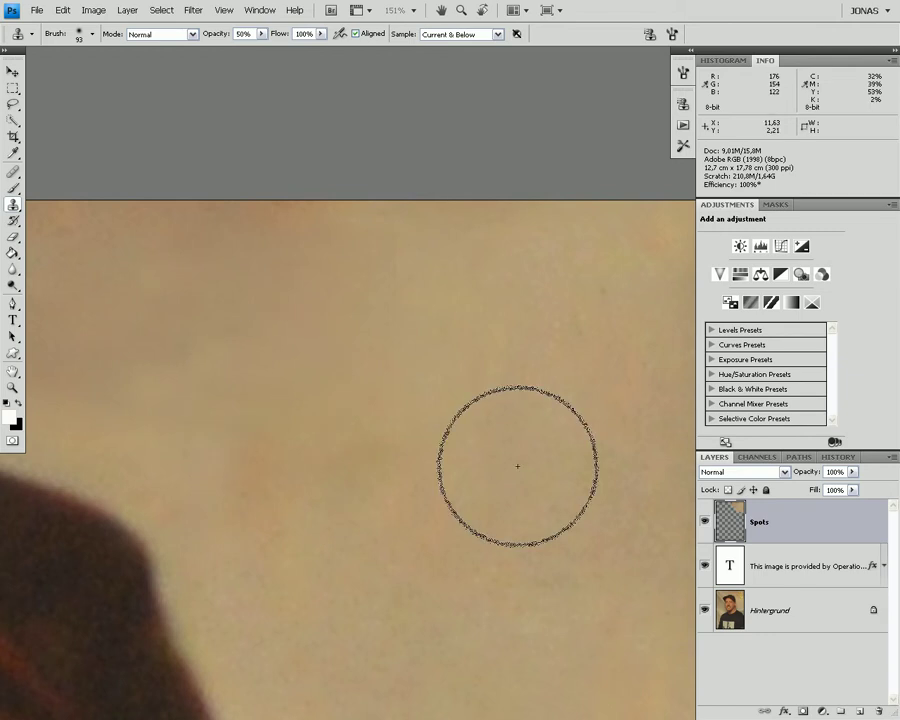
Step: Hide the Spots layer to view the original blotches, zoom out slightly, then turn it back on
{"action": "left_click", "coordinate": [705, 521]}
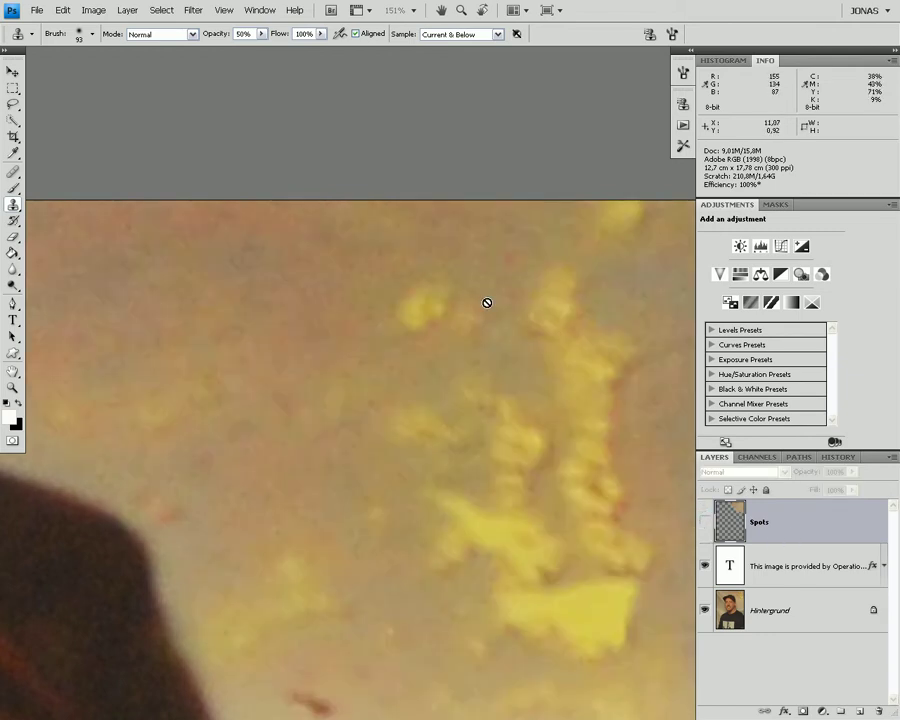
{"action": "scroll", "coordinate": [484, 344], "scroll_direction": "down", "scroll_amount": 2}
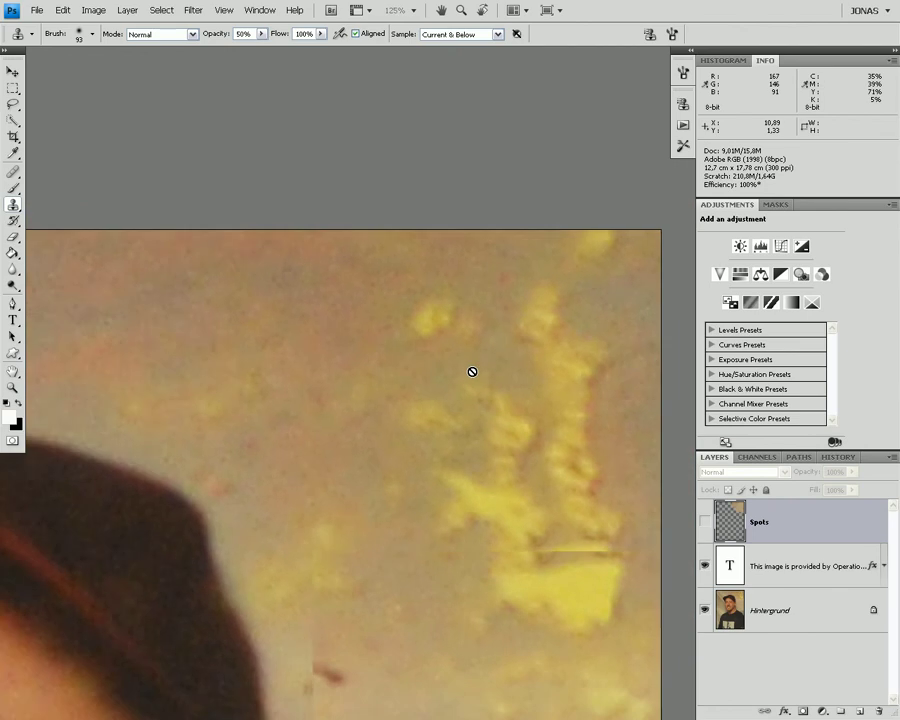
{"action": "left_click", "coordinate": [705, 521]}
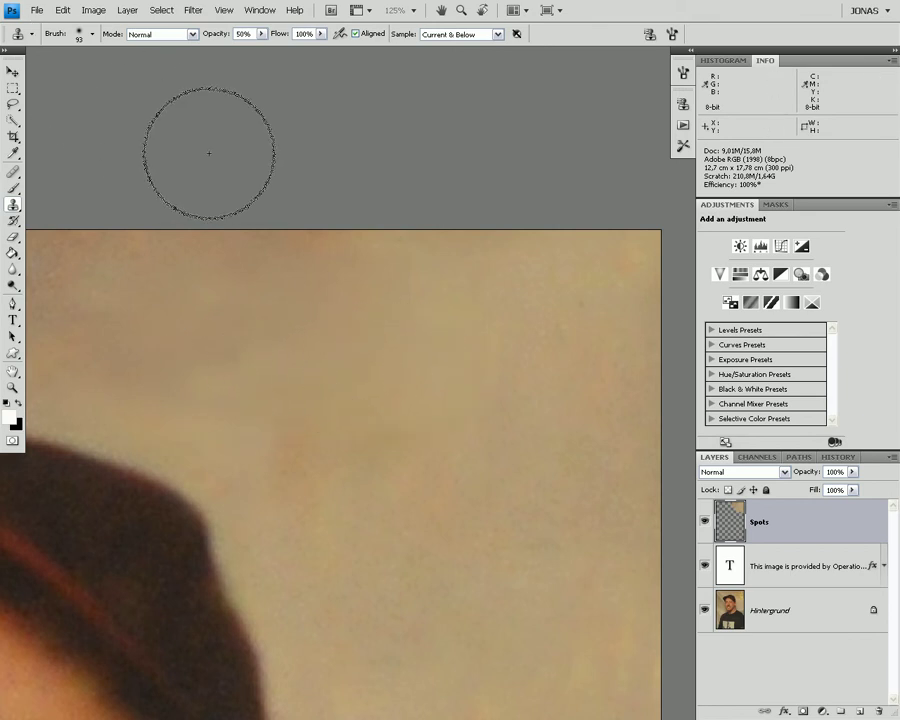
Step: Create a new 500 × 500 pixel document and fit it on screen
{"action": "left_click", "coordinate": [37, 14]}
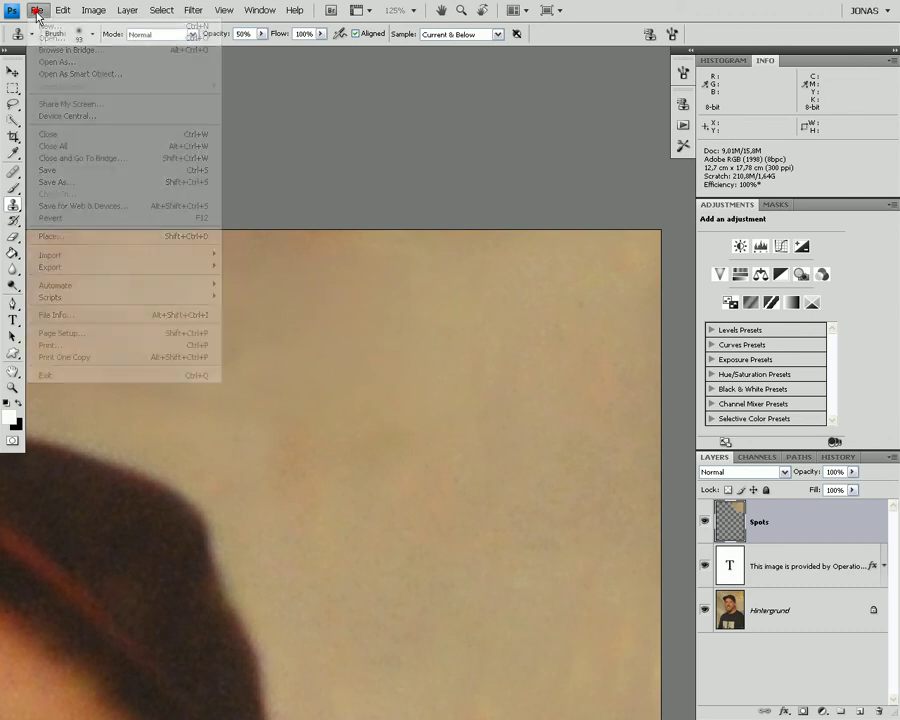
{"action": "left_click", "coordinate": [45, 30]}
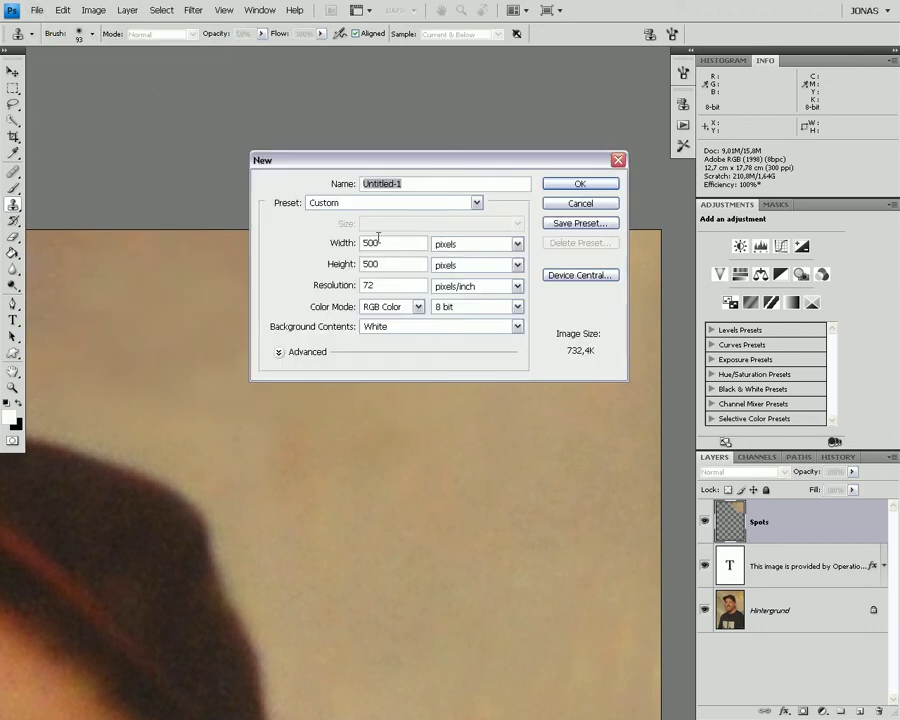
{"action": "left_click", "coordinate": [391, 244]}
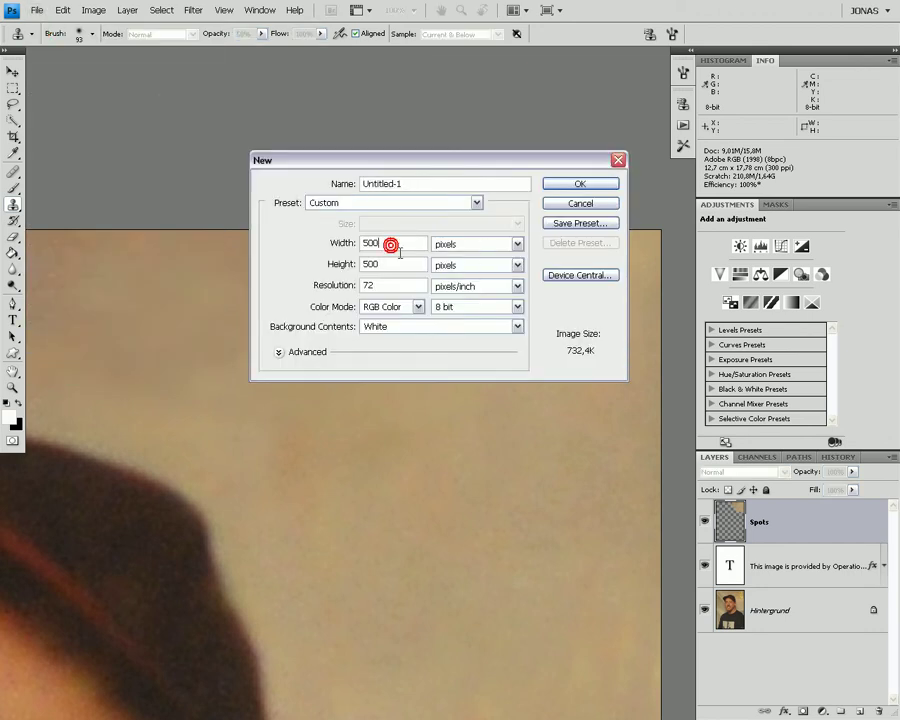
{"action": "left_click", "coordinate": [400, 263]}
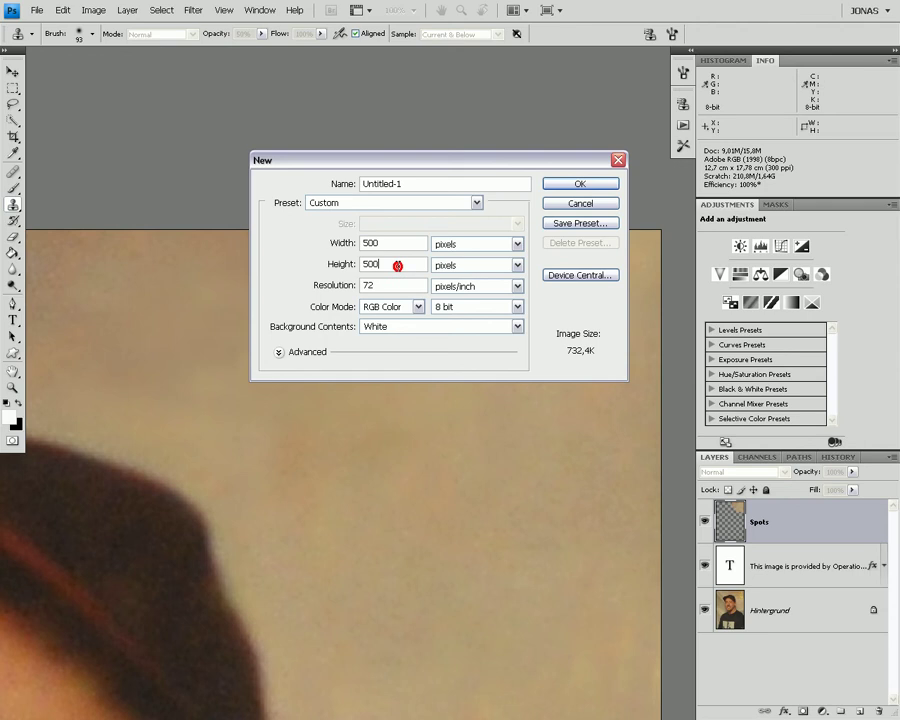
{"action": "left_click", "coordinate": [579, 186]}
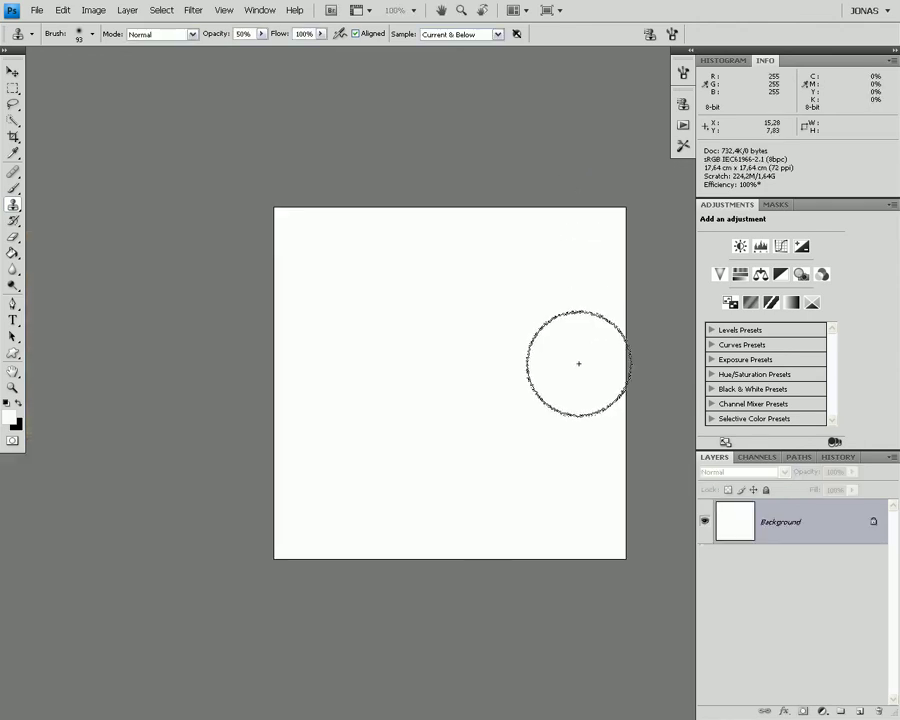
{"action": "key", "text": "ctrl+0"}
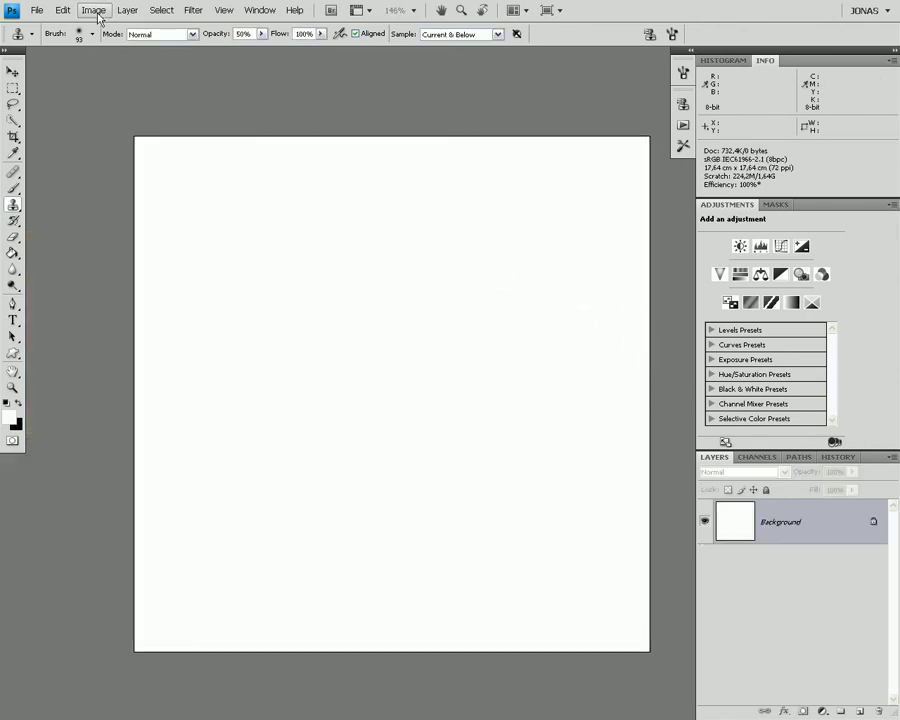
Step: Fill the new canvas with 50% Gray
{"action": "left_click", "coordinate": [62, 12]}
{"action": "left_click", "coordinate": [112, 194]}
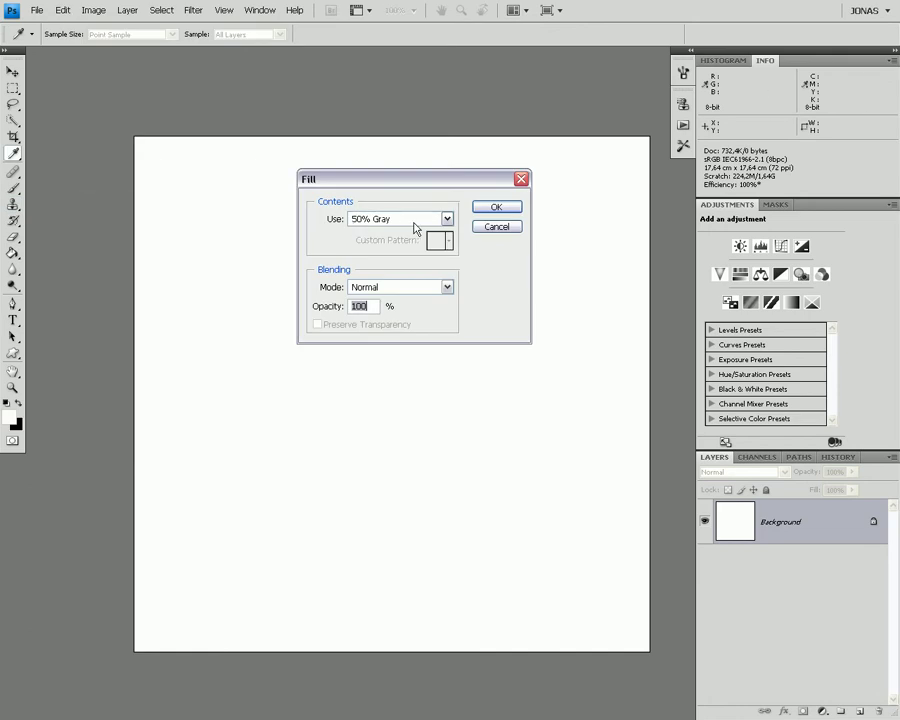
{"action": "left_click", "coordinate": [494, 207]}
{"action": "key", "text": "s"}
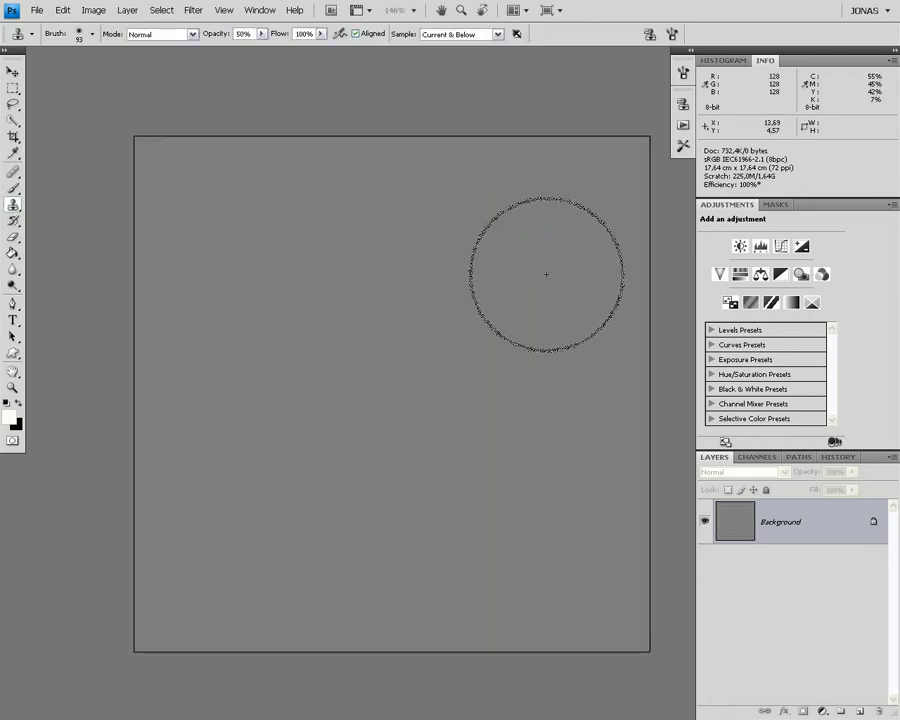
{"action": "scroll", "coordinate": [519, 313], "scroll_direction": "up", "scroll_amount": 2}
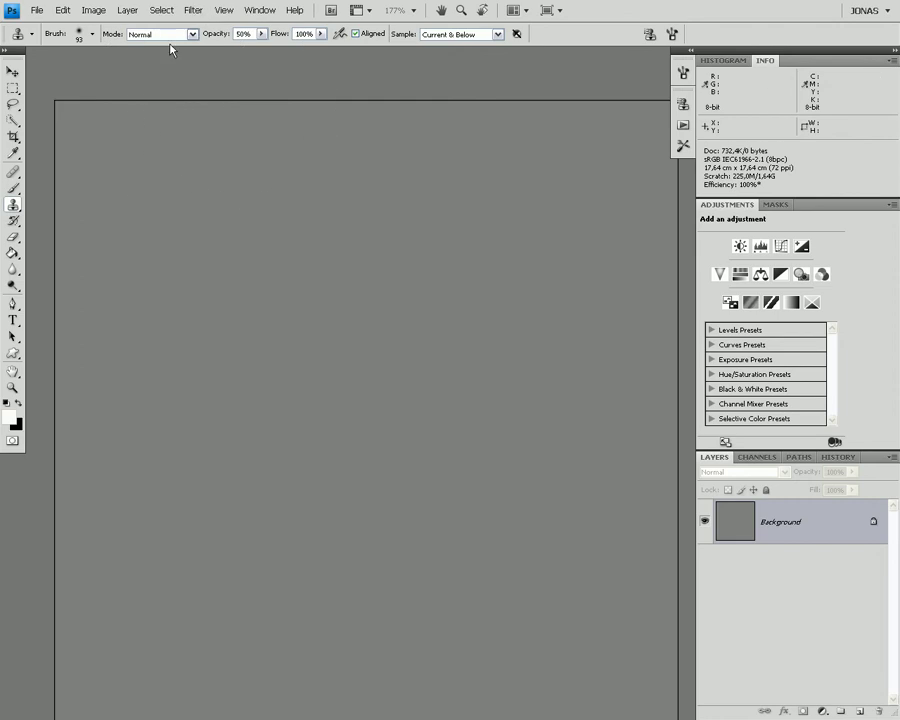
Step: Apply 2% Gaussian monochromatic Add Noise, comparing the zoomed preview with coloured noise first
{"action": "left_click", "coordinate": [196, 12]}
{"action": "mouse_move", "coordinate": [200, 152]}
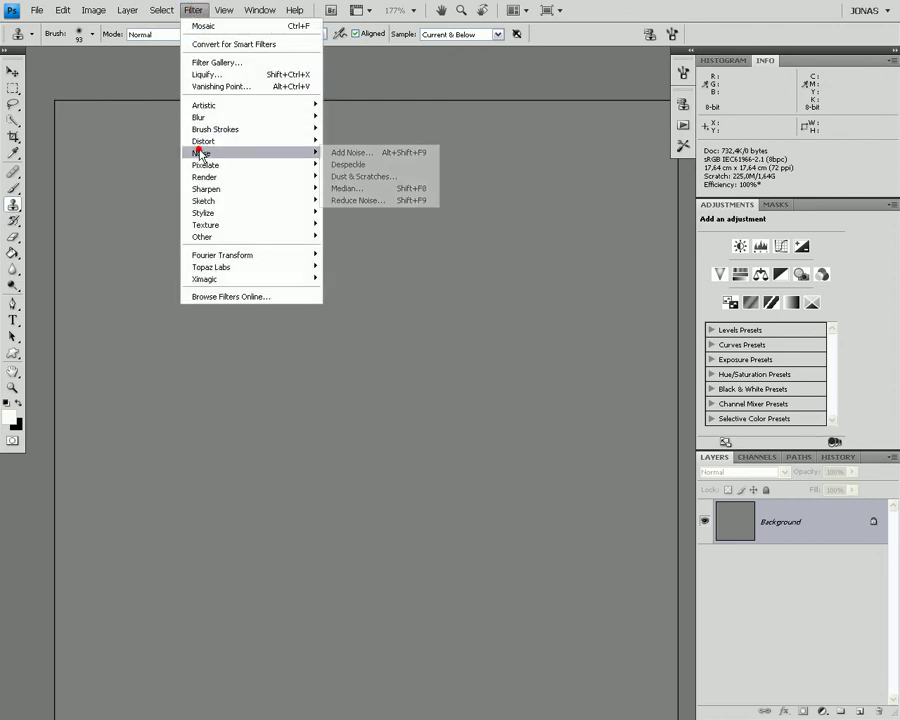
{"action": "left_click", "coordinate": [388, 153]}
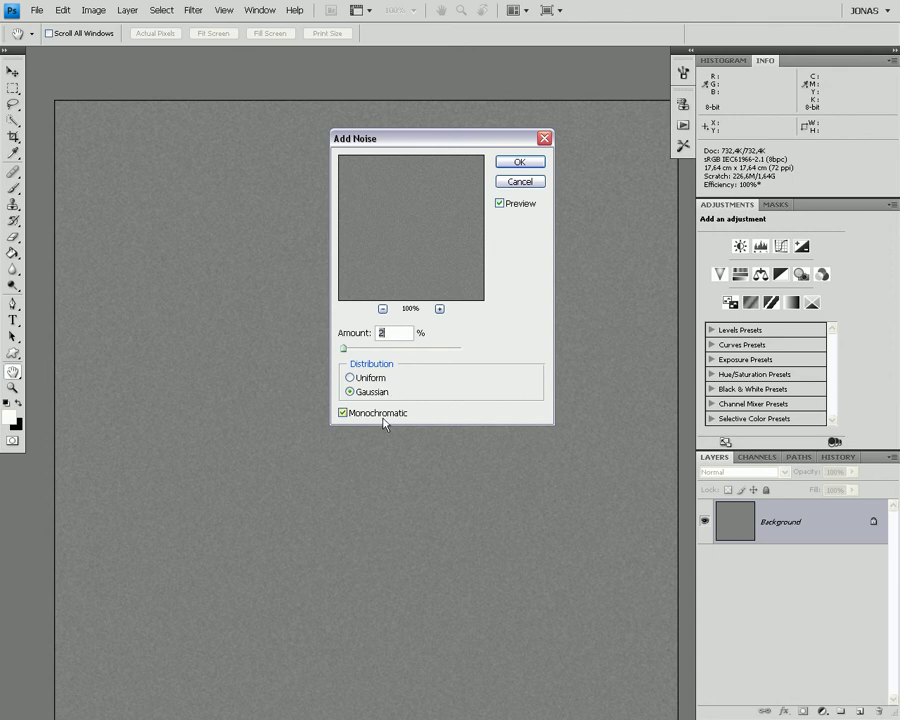
{"action": "left_click", "coordinate": [440, 309]}
{"action": "left_click", "coordinate": [440, 309]}
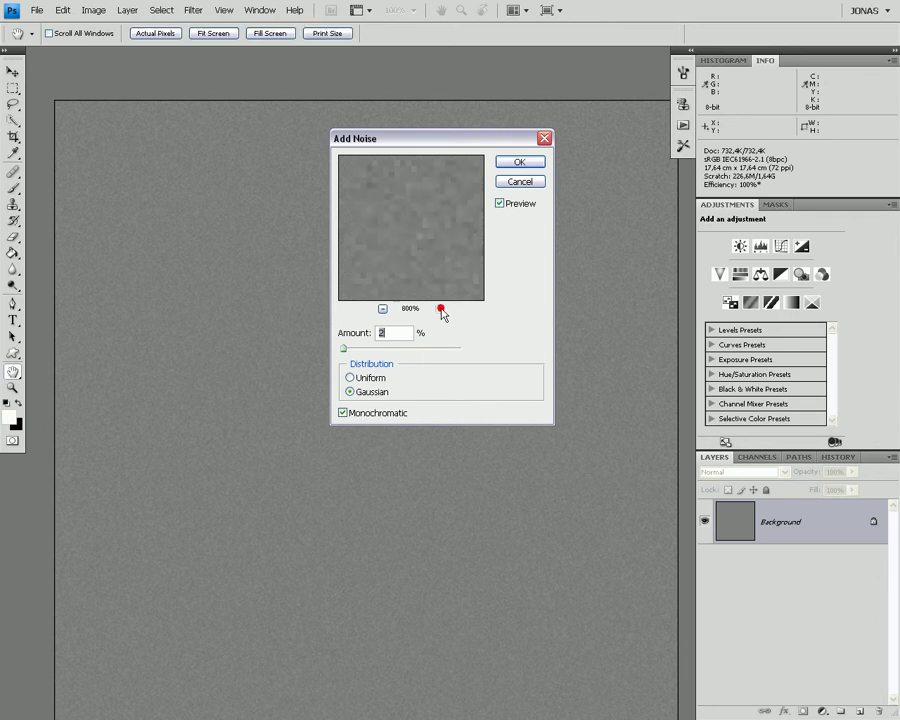
{"action": "left_click", "coordinate": [440, 309]}
{"action": "left_click", "coordinate": [440, 309]}
{"action": "left_click", "coordinate": [380, 413]}
{"action": "left_click_drag", "start_coordinate": [414, 209], "coordinate": [419, 249]}
{"action": "left_click", "coordinate": [384, 414]}
{"action": "left_click", "coordinate": [520, 163]}
{"action": "key", "text": "s"}
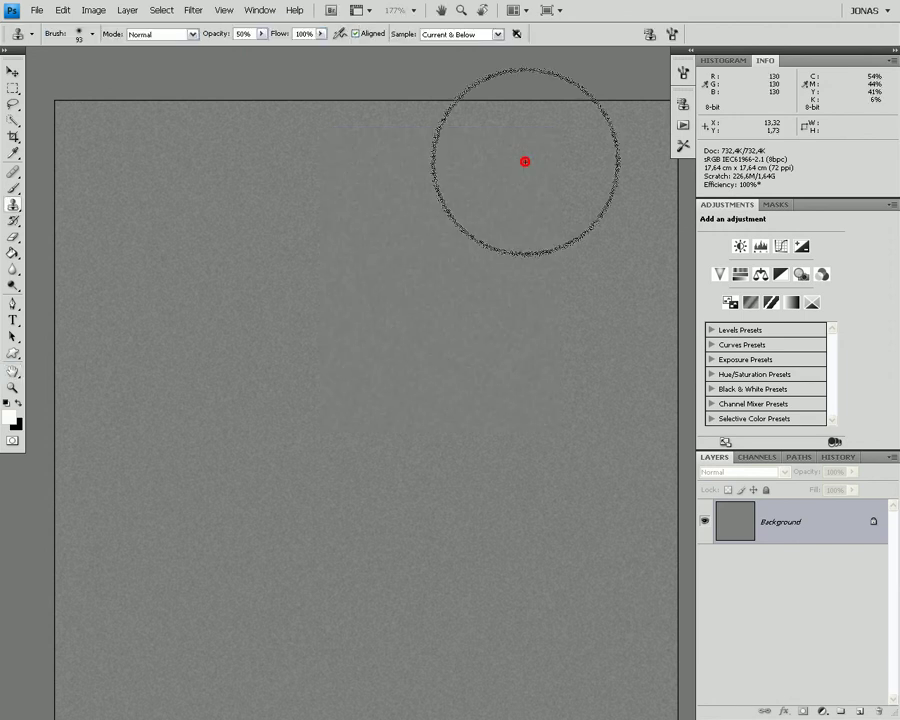
Step: Apply Pixelate > Mosaic with a 2-square cell size after inspecting the magnified preview
{"action": "left_click", "coordinate": [194, 12]}
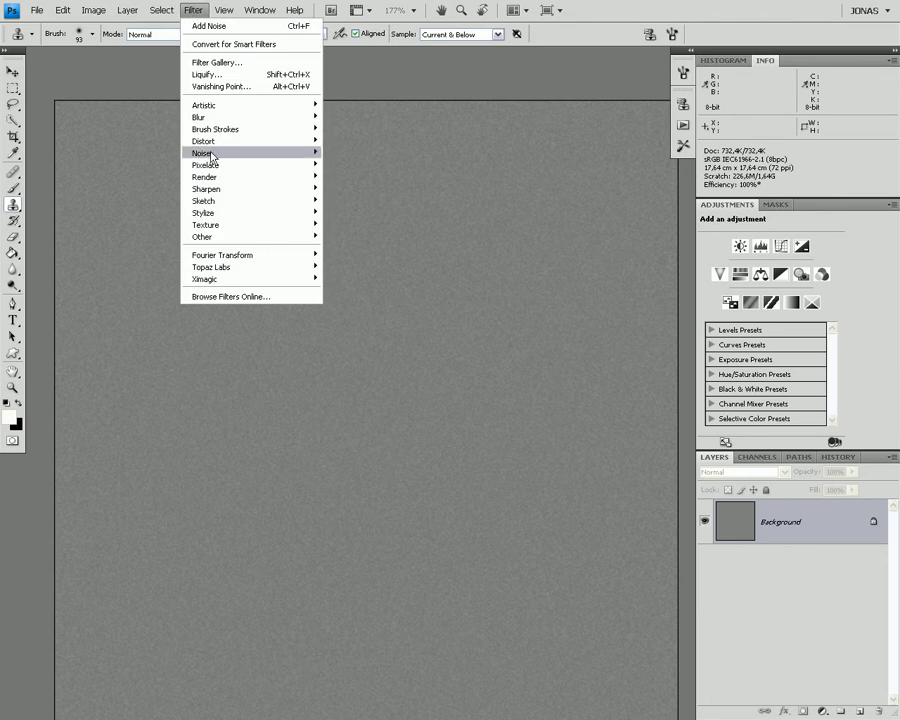
{"action": "mouse_move", "coordinate": [210, 165]}
{"action": "left_click", "coordinate": [360, 214]}
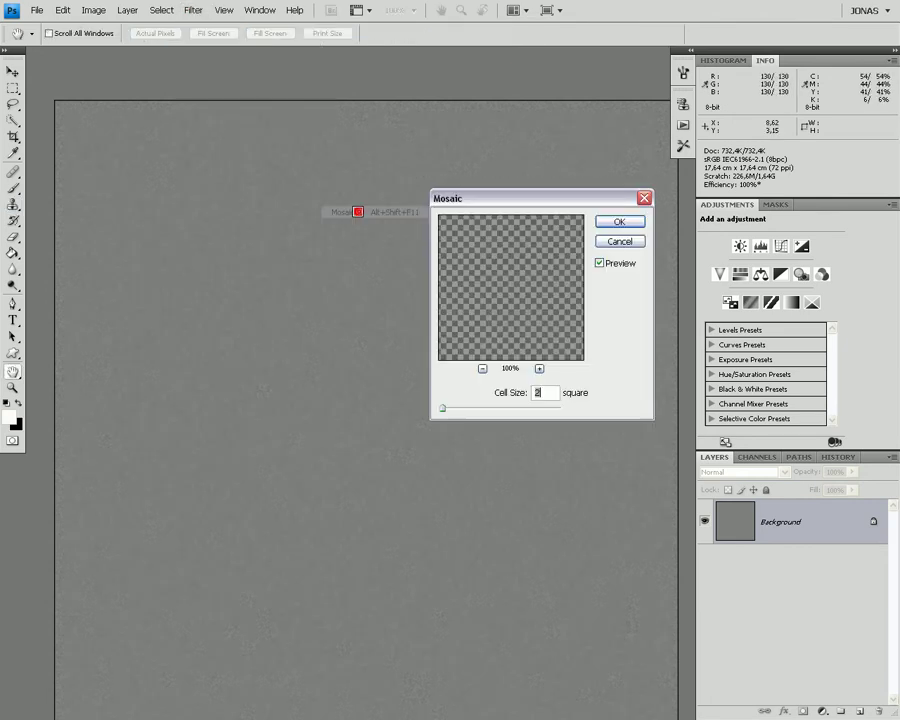
{"action": "left_click", "coordinate": [540, 369]}
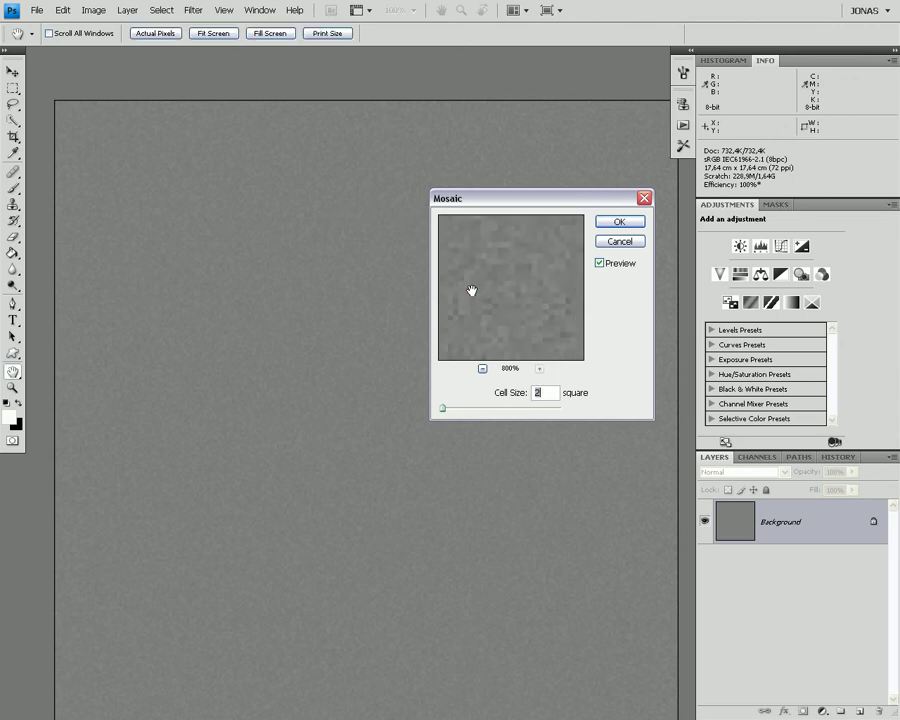
{"action": "left_click", "coordinate": [492, 318]}
{"action": "left_click_drag", "start_coordinate": [554, 315], "coordinate": [509, 322]}
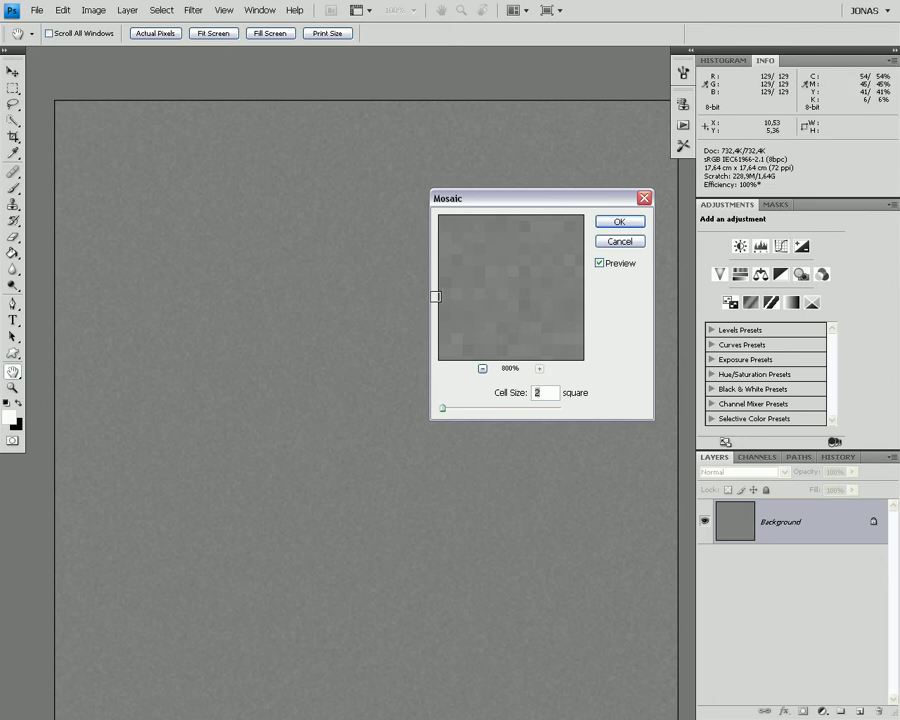
{"action": "left_click", "coordinate": [619, 222]}
{"action": "key", "text": "s"}
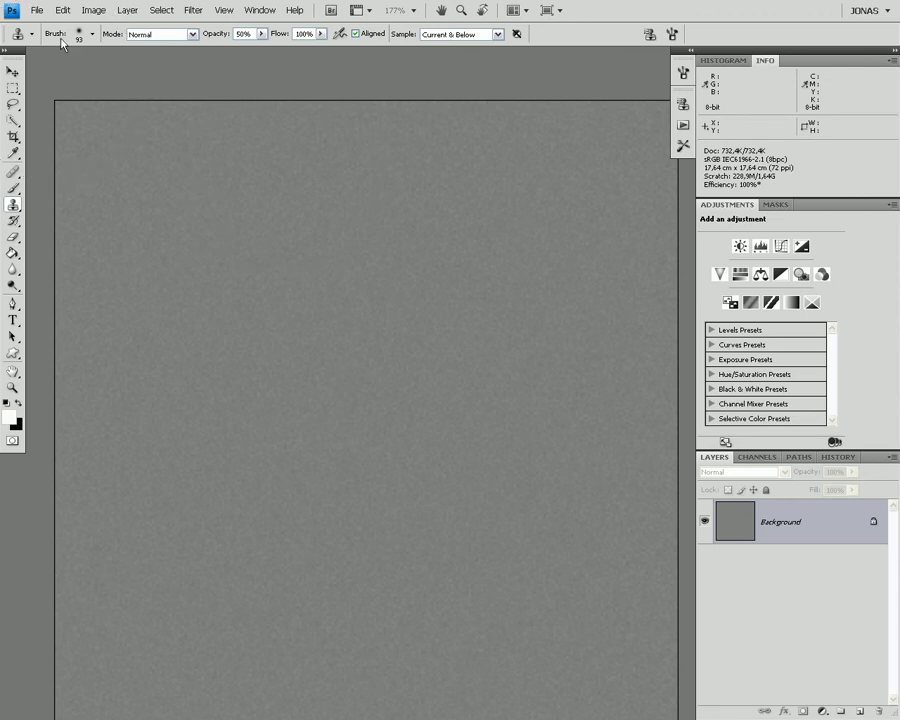
Step: Define the mosaic noise image as a pattern named 'Noise'
{"action": "left_click", "coordinate": [66, 11]}
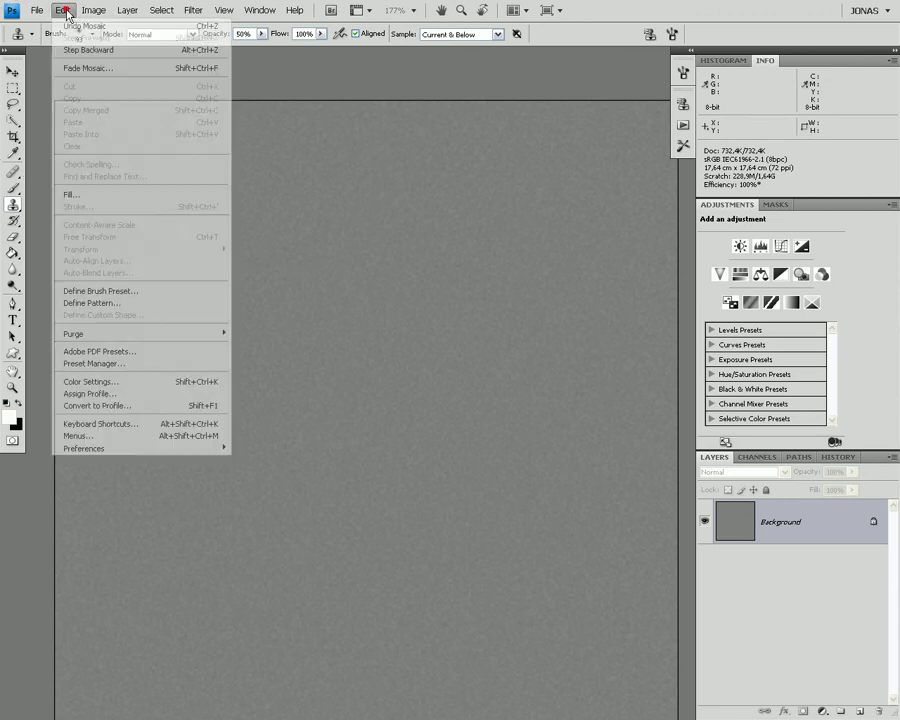
{"action": "left_click", "coordinate": [104, 302]}
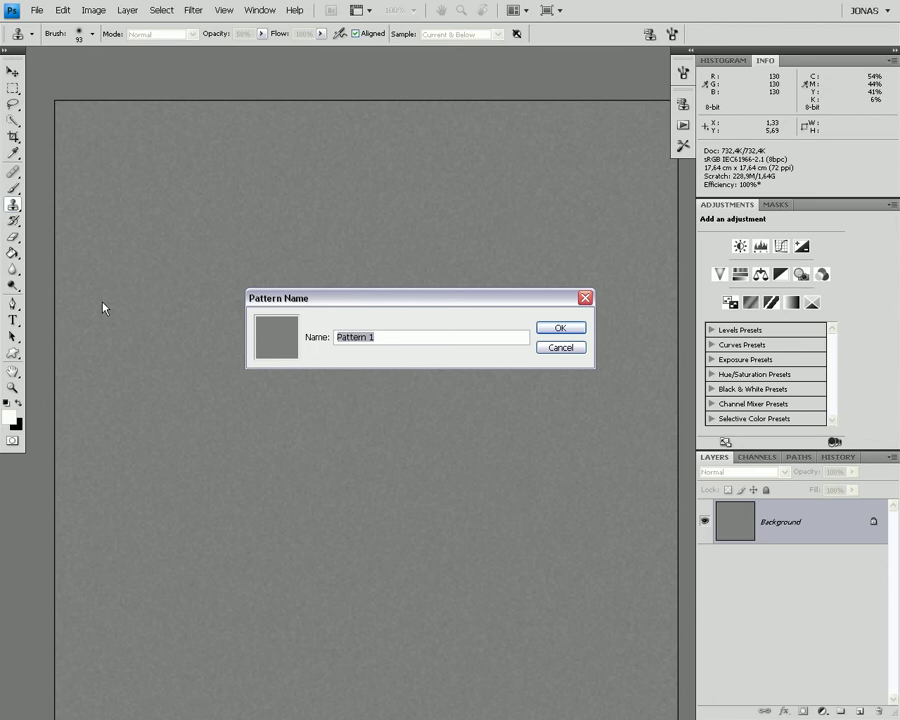
{"action": "type", "text": "Noise 2Px, 2 Mosaic"}
{"action": "left_click", "coordinate": [560, 327]}
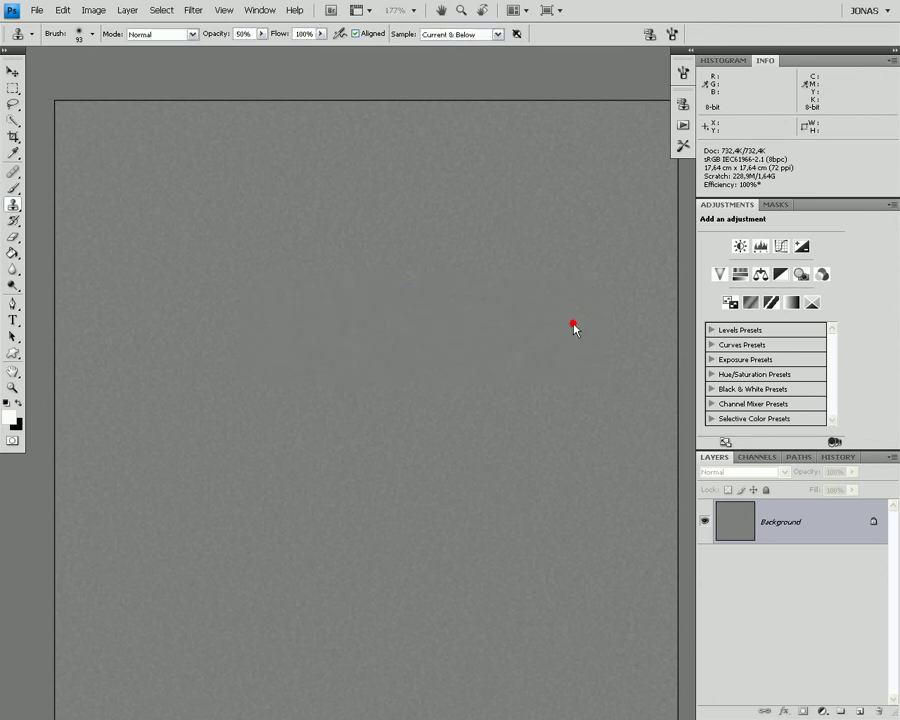
Step: Close the Untitled-1 document without saving
{"action": "left_click", "coordinate": [35, 10]}
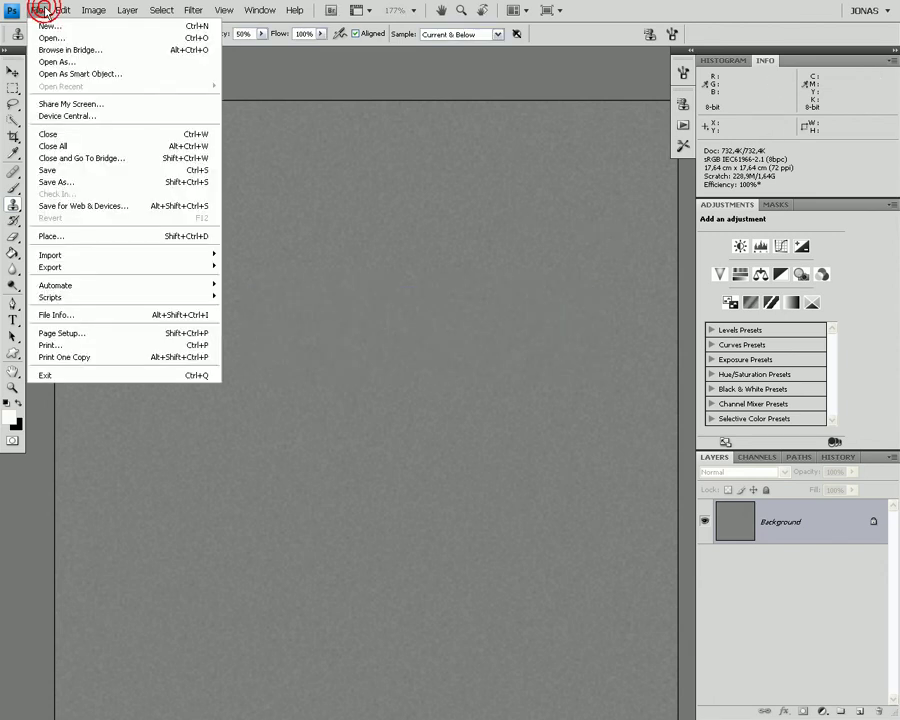
{"action": "left_click", "coordinate": [79, 136]}
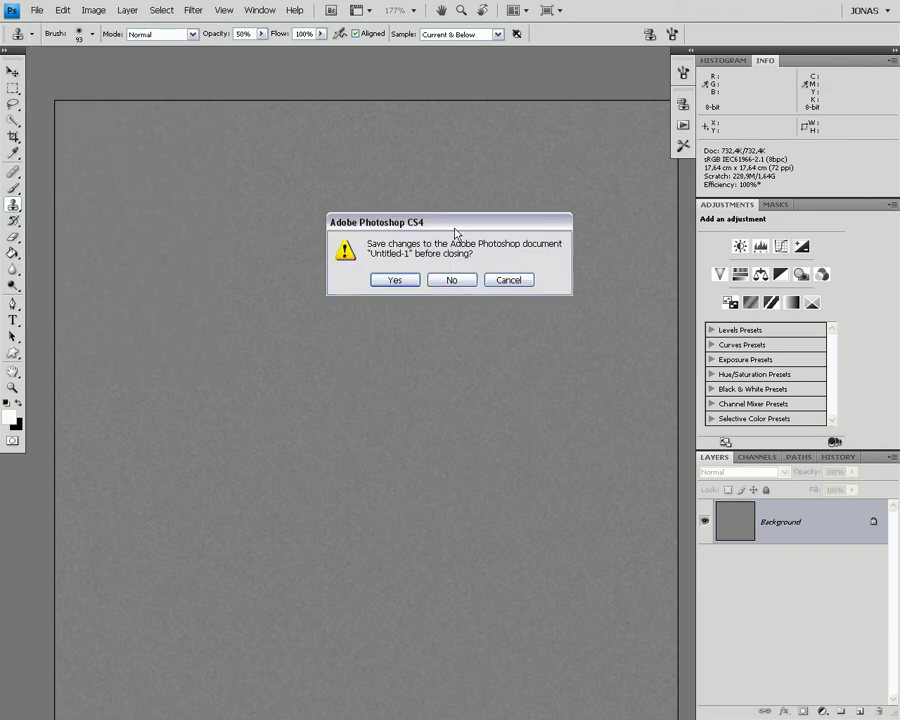
{"action": "left_click", "coordinate": [452, 280]}
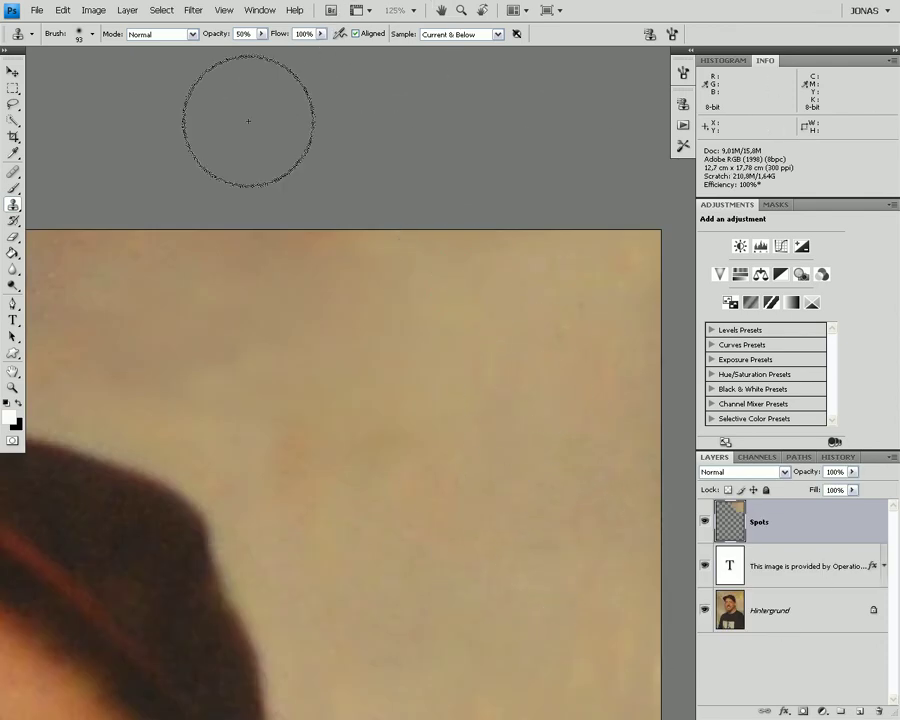
Step: Add a Pattern fill layer named 'Noise' using the grey noise pattern at 100% scale
{"action": "left_click", "coordinate": [128, 12]}
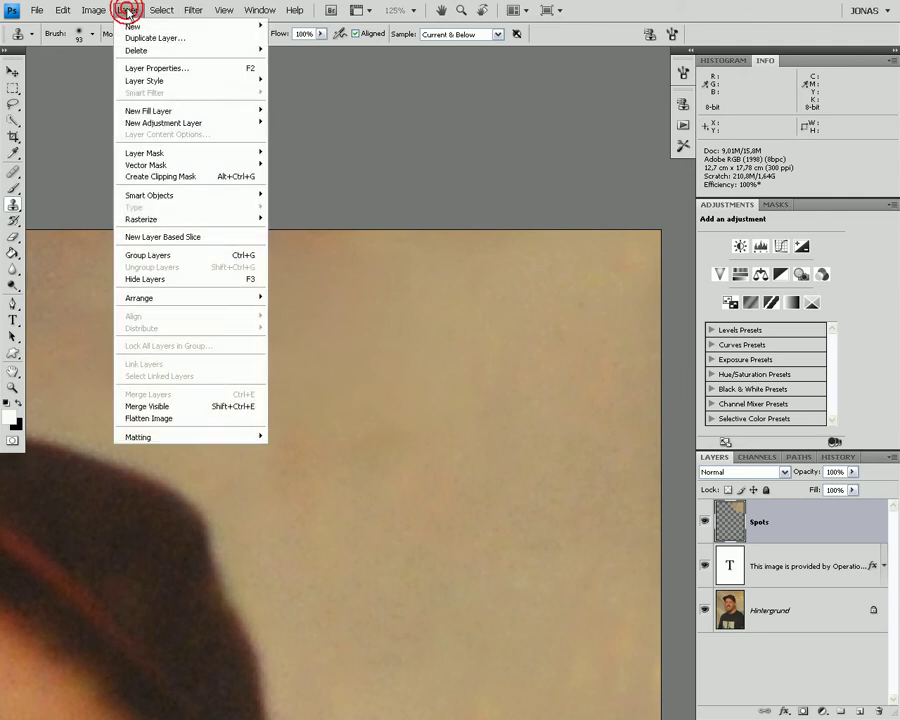
{"action": "left_click", "coordinate": [152, 110]}
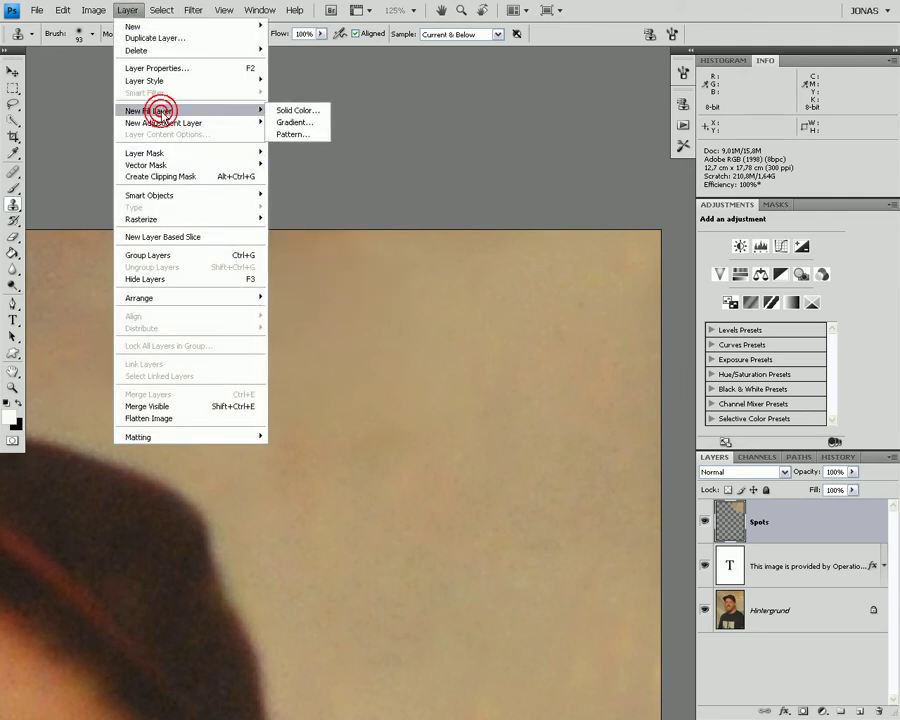
{"action": "left_click", "coordinate": [309, 141]}
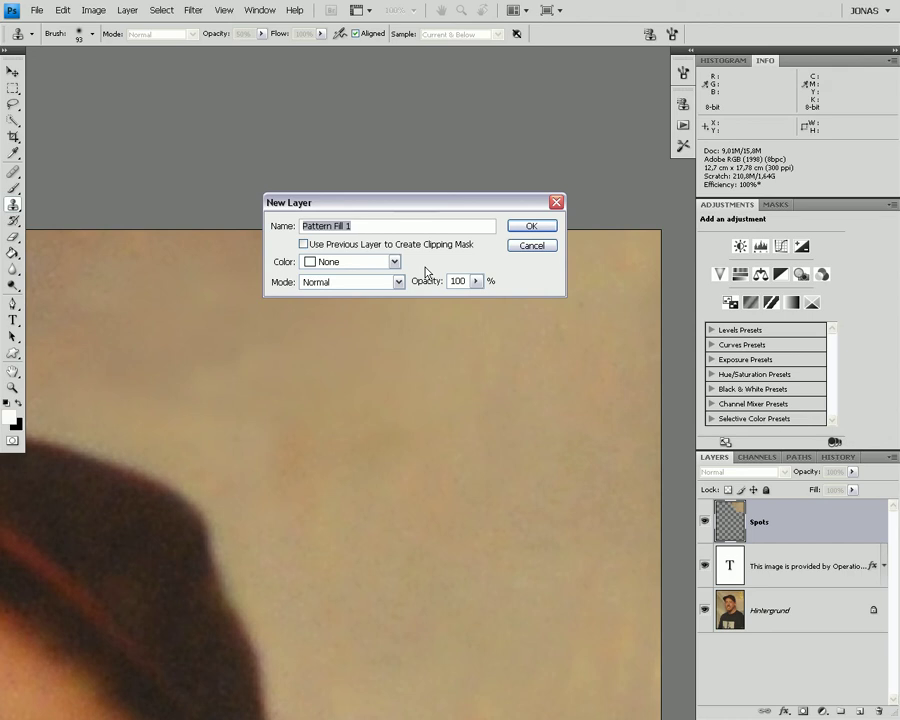
{"action": "type", "text": "Noise"}
{"action": "key", "text": "Return"}
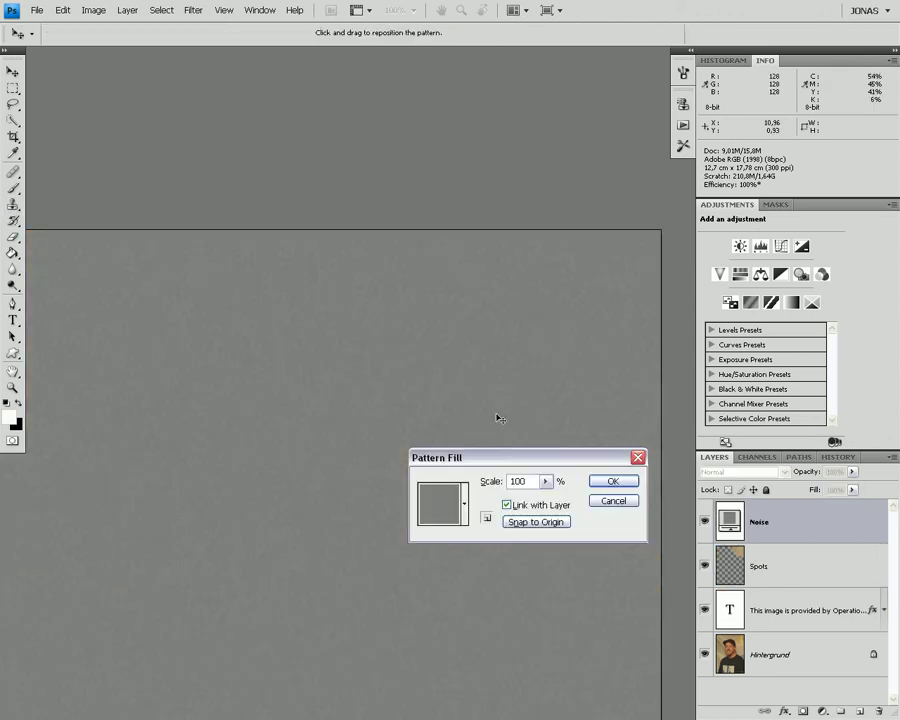
{"action": "left_click", "coordinate": [465, 504]}
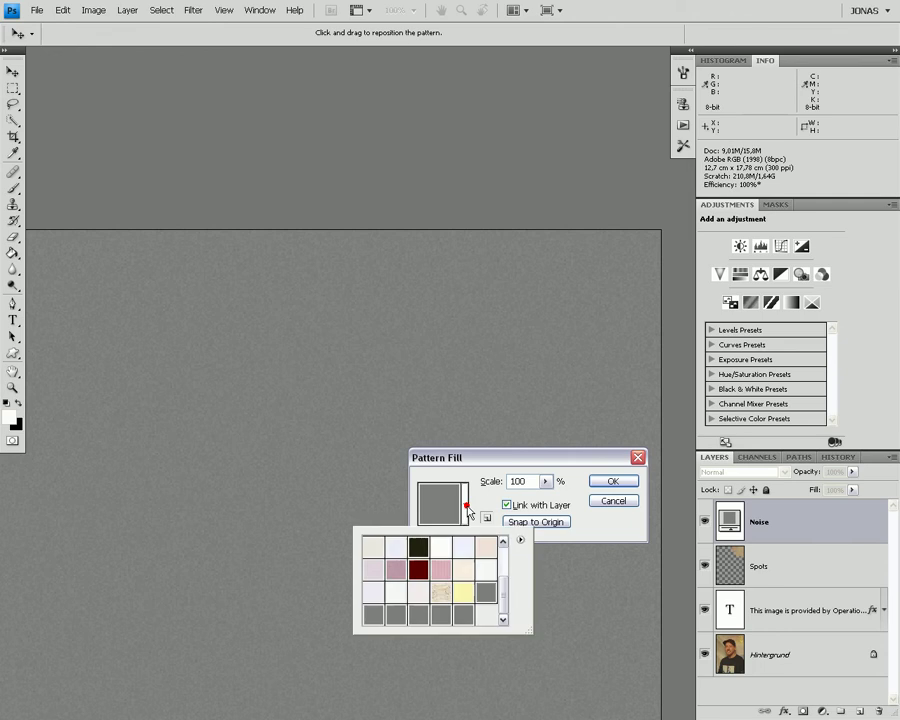
{"action": "left_click", "coordinate": [464, 617]}
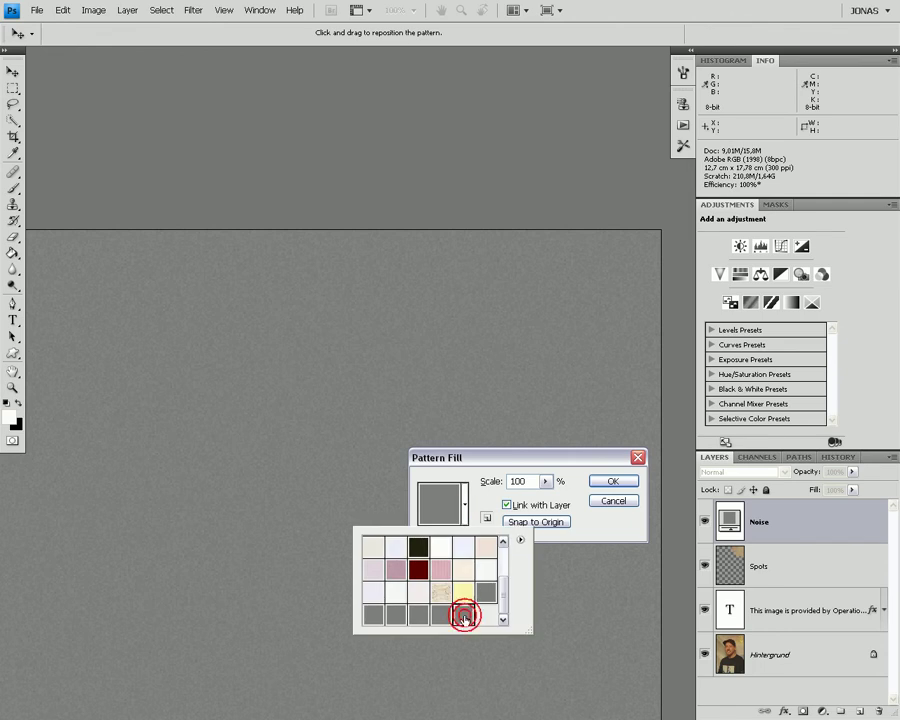
{"action": "left_click", "coordinate": [463, 498]}
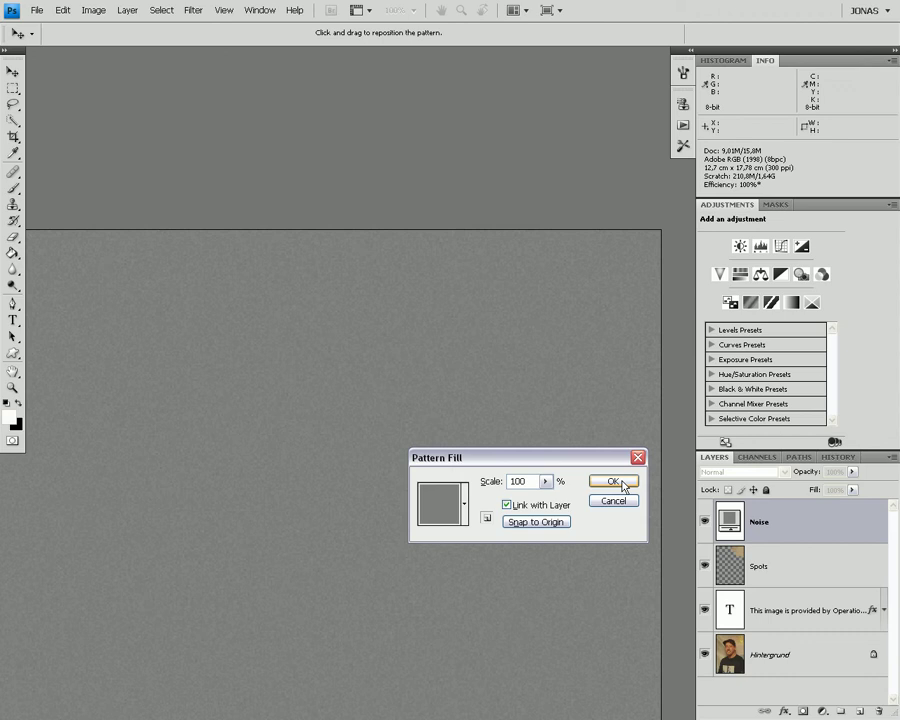
{"action": "left_click", "coordinate": [620, 481]}
{"action": "key", "text": "s"}
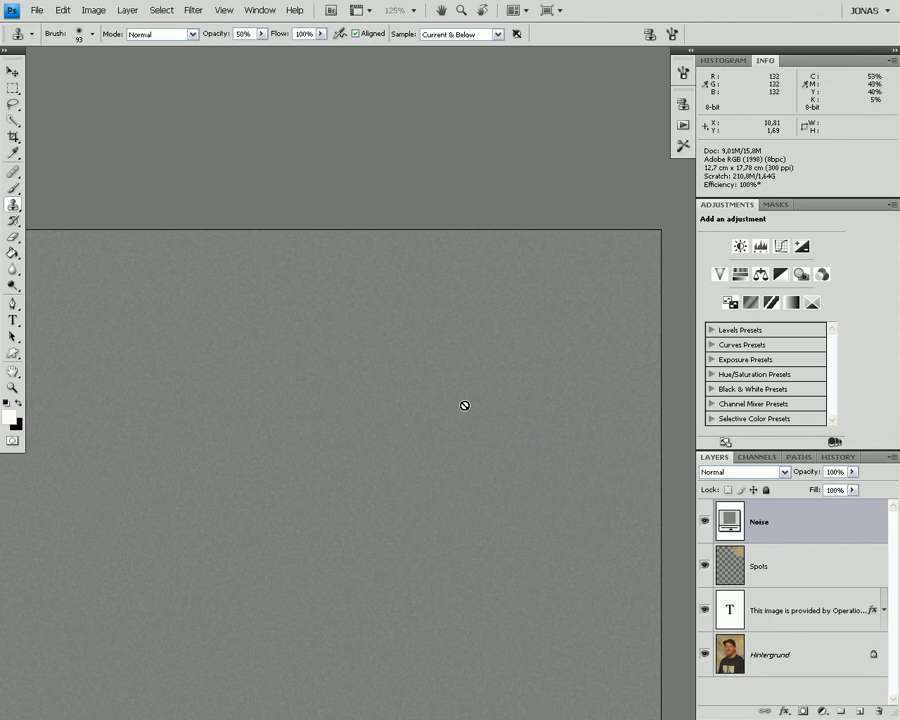
{"action": "scroll", "coordinate": [464, 405], "scroll_direction": "up", "scroll_amount": 1}
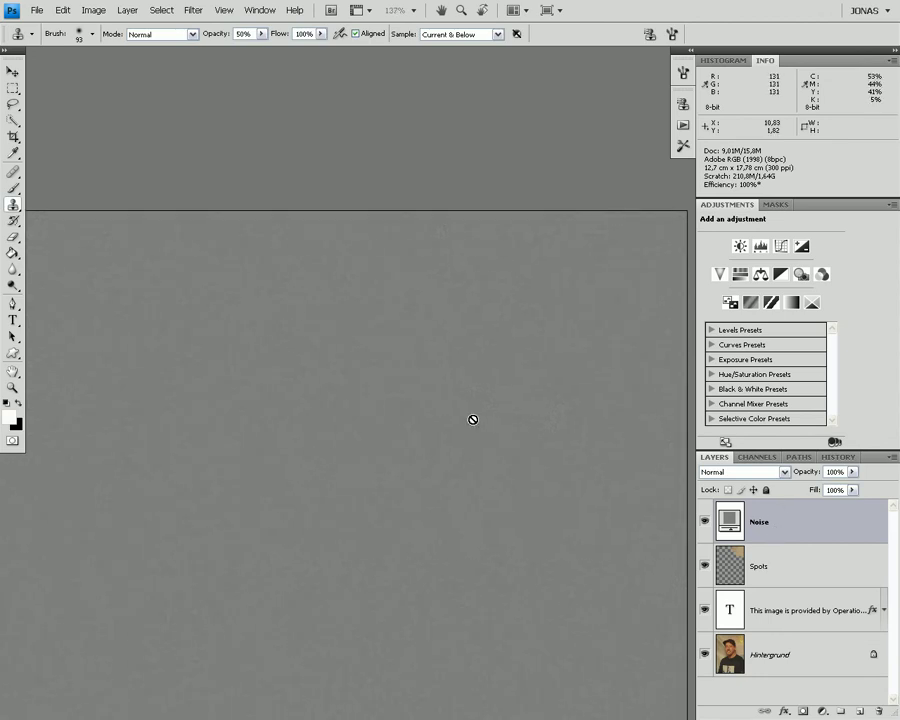
{"action": "scroll", "coordinate": [473, 419], "scroll_direction": "up", "scroll_amount": 1}
{"action": "scroll", "coordinate": [487, 418], "scroll_direction": "up", "scroll_amount": 1}
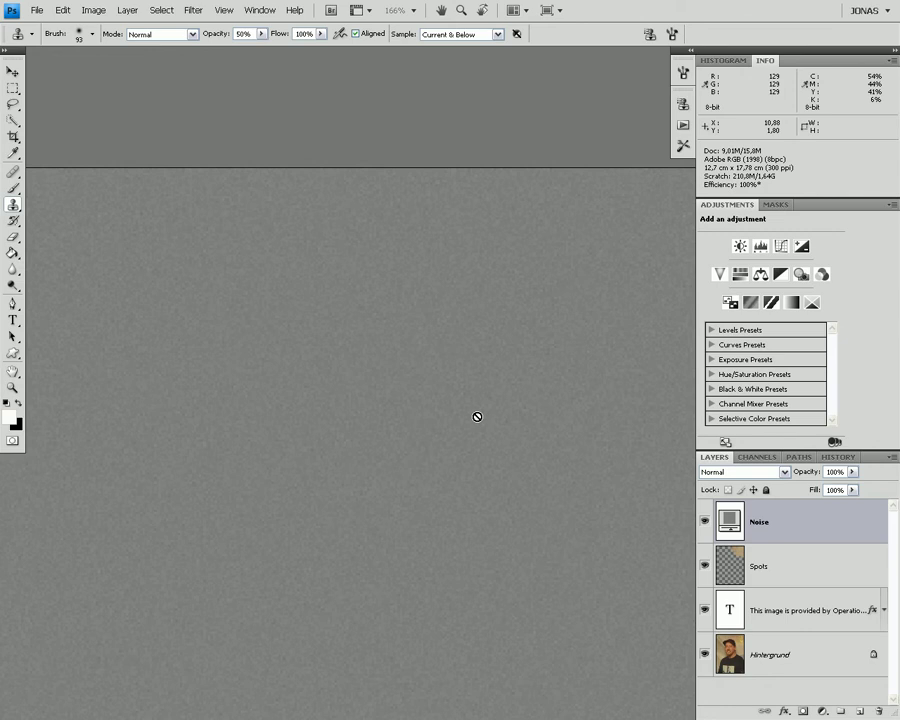
{"action": "left_click", "coordinate": [8, 414]}
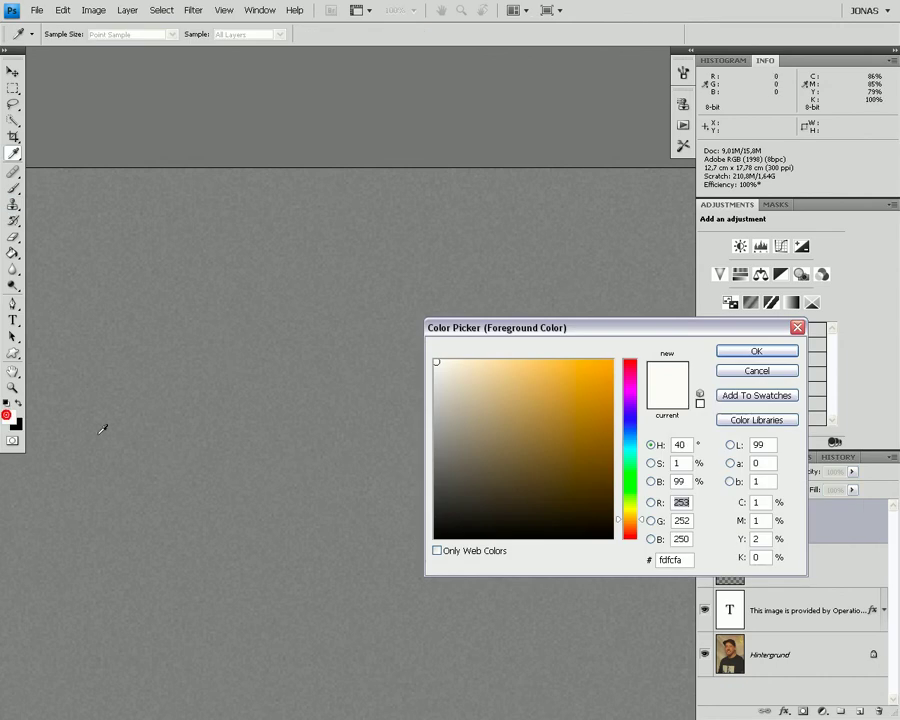
{"action": "left_click", "coordinate": [464, 448]}
{"action": "left_click_drag", "start_coordinate": [388, 466], "coordinate": [394, 440]}
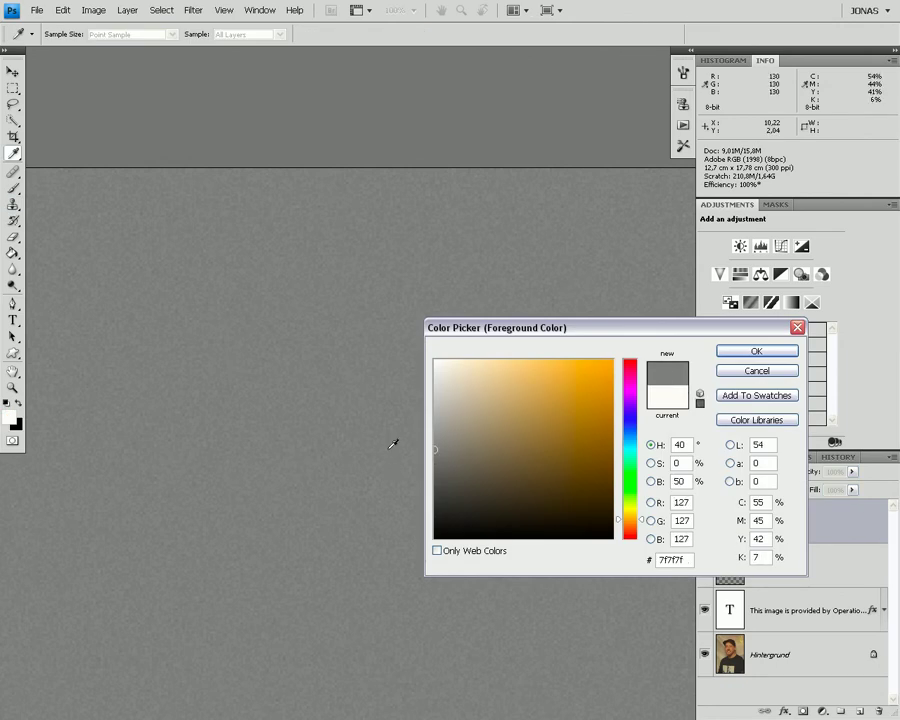
{"action": "type", "text": "128"}
{"action": "left_click", "coordinate": [683, 519]}
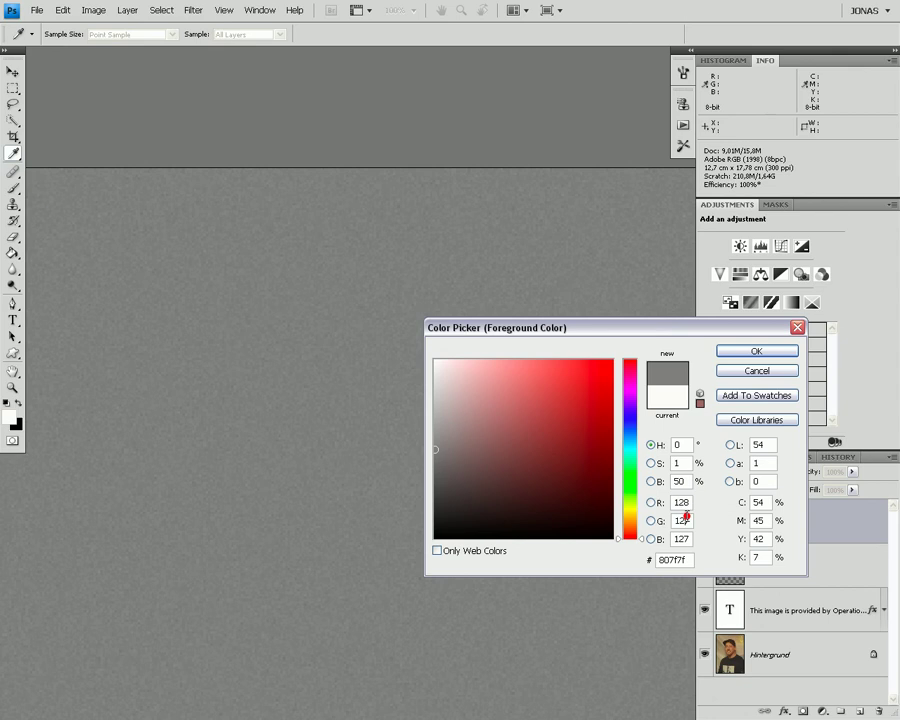
{"action": "type", "text": "128"}
{"action": "left_click", "coordinate": [685, 538]}
{"action": "type", "text": "128"}
{"action": "left_click", "coordinate": [679, 481]}
{"action": "left_click_drag", "start_coordinate": [432, 438], "coordinate": [432, 433]}
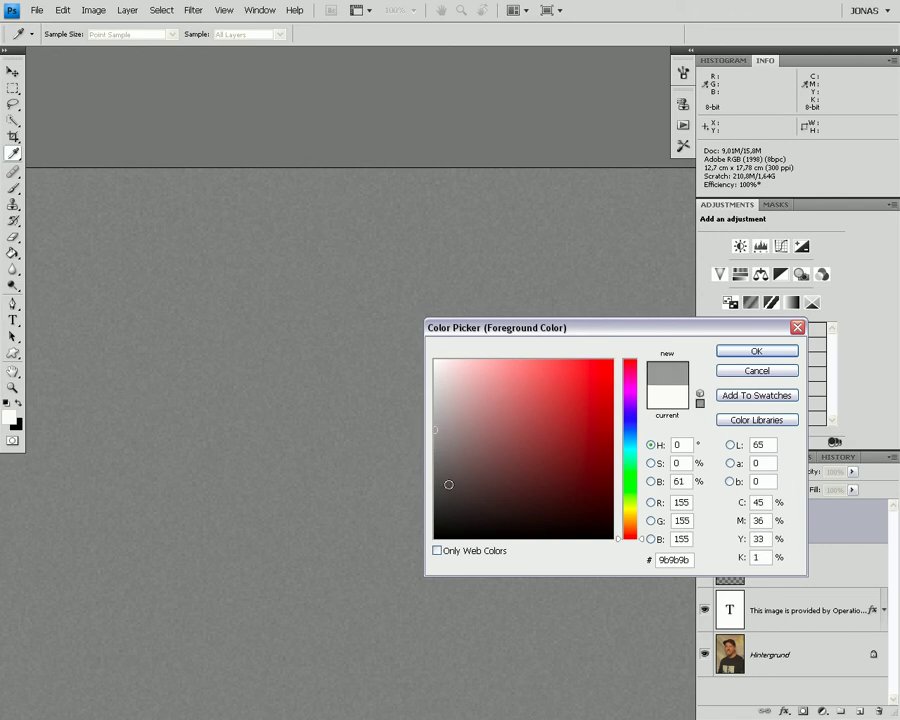
{"action": "left_click", "coordinate": [434, 476]}
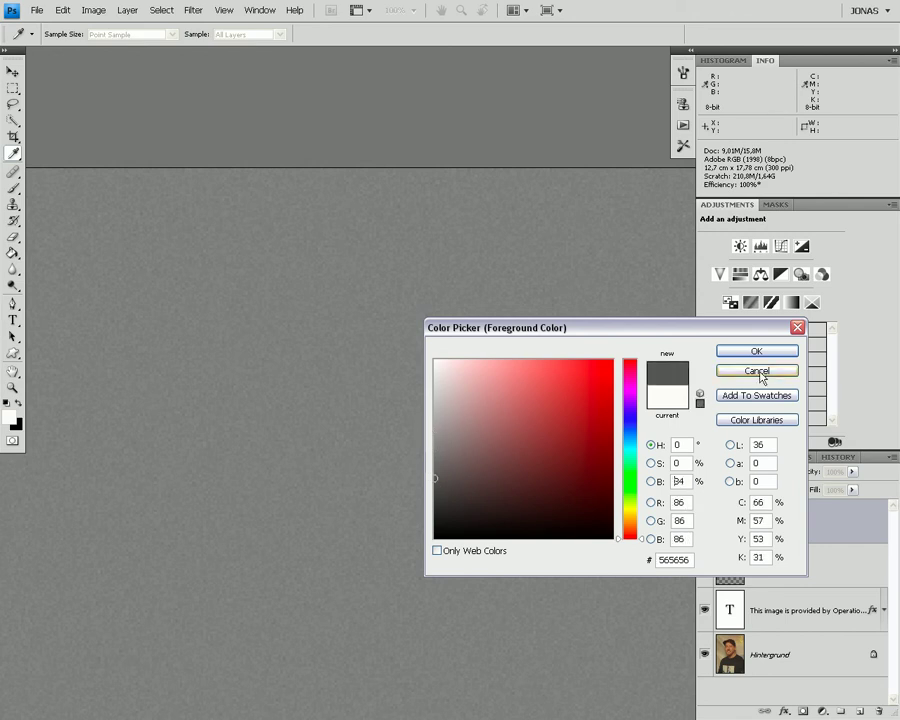
{"action": "left_click", "coordinate": [757, 371]}
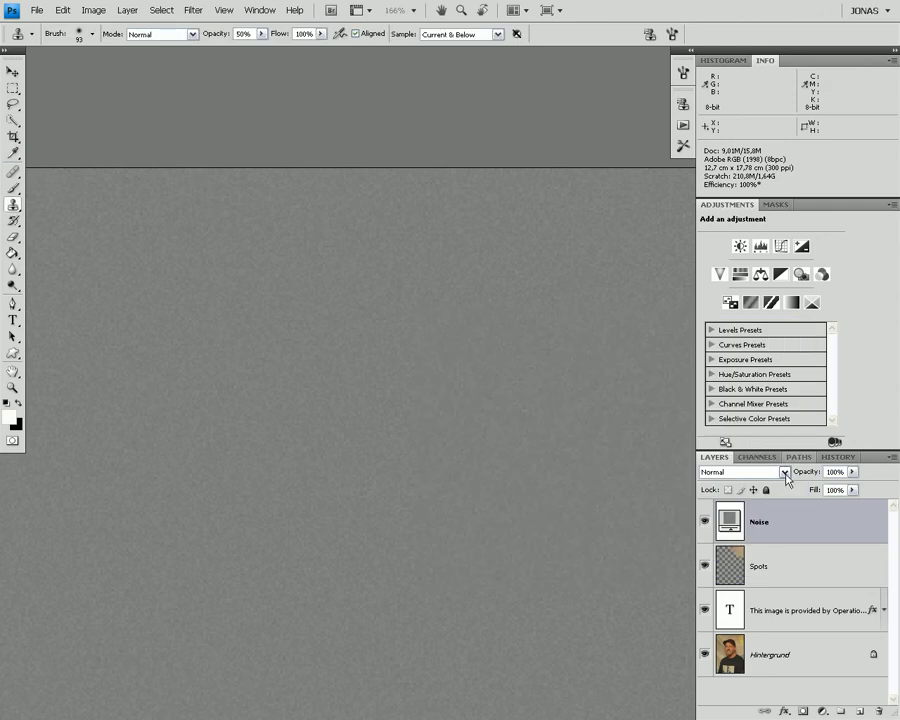
{"action": "left_click", "coordinate": [785, 472]}
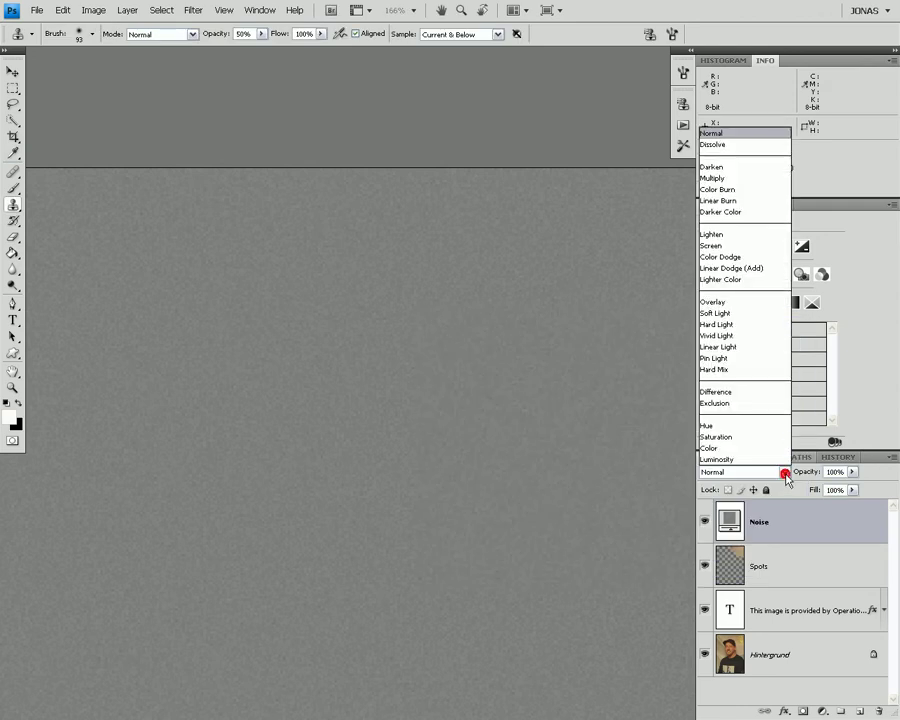
{"action": "left_click", "coordinate": [736, 304]}
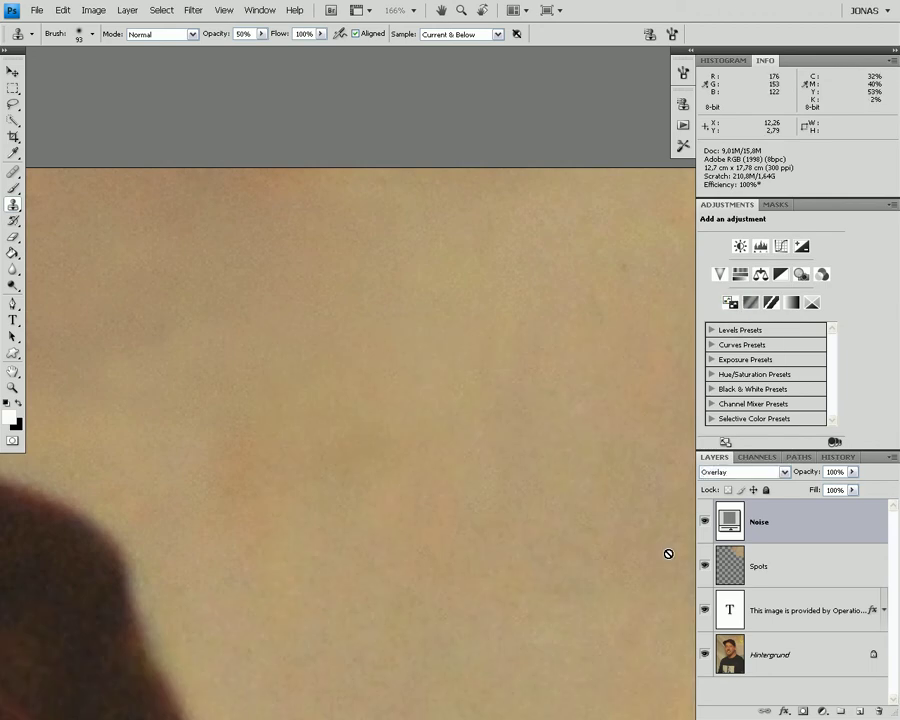
{"action": "left_click", "coordinate": [710, 516]}
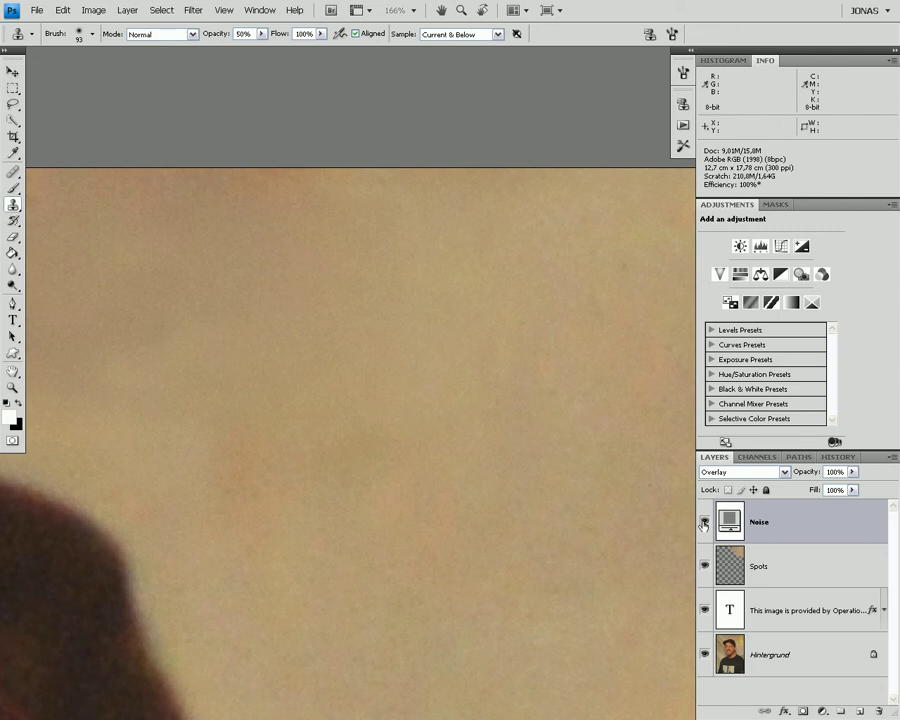
{"action": "left_click", "coordinate": [703, 522]}
{"action": "left_click", "coordinate": [703, 522]}
{"action": "left_click", "coordinate": [703, 522]}
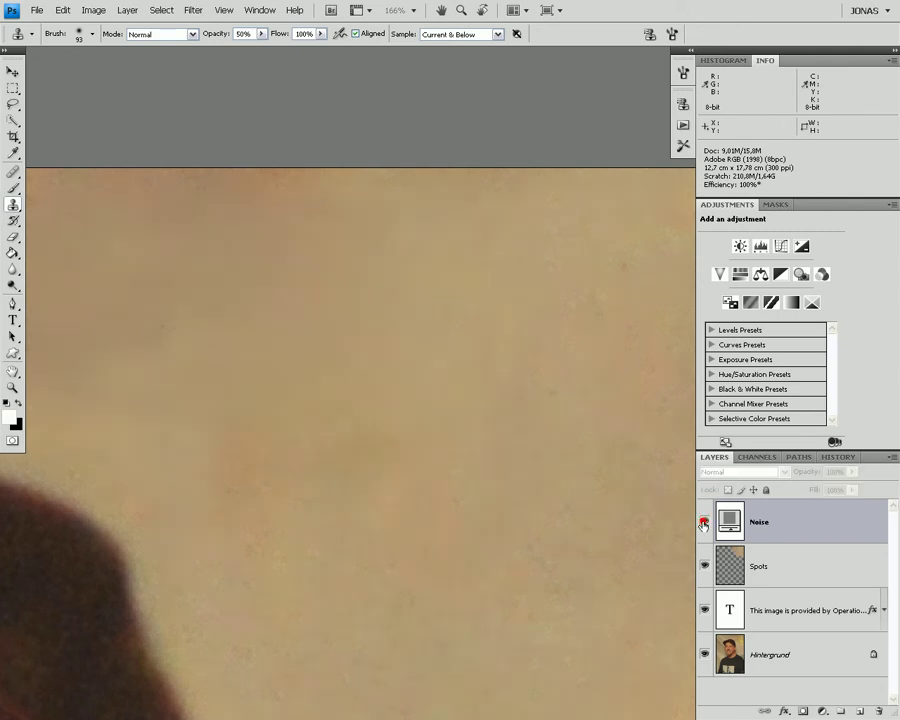
{"action": "left_click", "coordinate": [703, 522]}
{"action": "left_click", "coordinate": [703, 522]}
{"action": "left_click", "coordinate": [703, 522]}
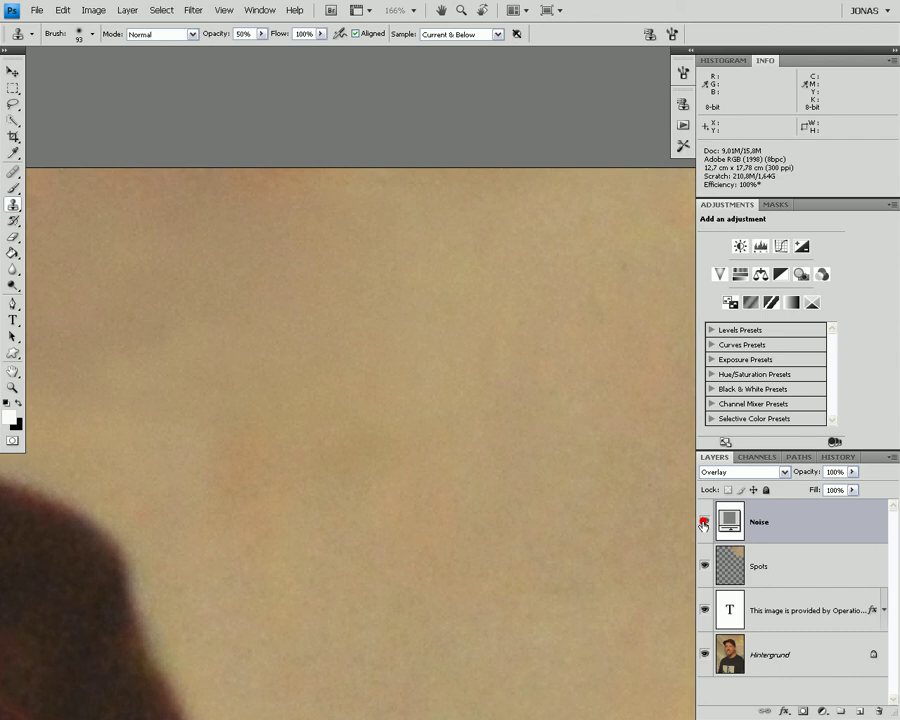
{"action": "left_click", "coordinate": [703, 522]}
{"action": "left_click", "coordinate": [703, 522]}
{"action": "left_click", "coordinate": [703, 522]}
{"action": "left_click", "coordinate": [703, 522]}
{"action": "left_click", "coordinate": [703, 522]}
{"action": "left_click", "coordinate": [703, 522]}
{"action": "scroll", "coordinate": [450, 532], "scroll_direction": "down", "scroll_amount": 2}
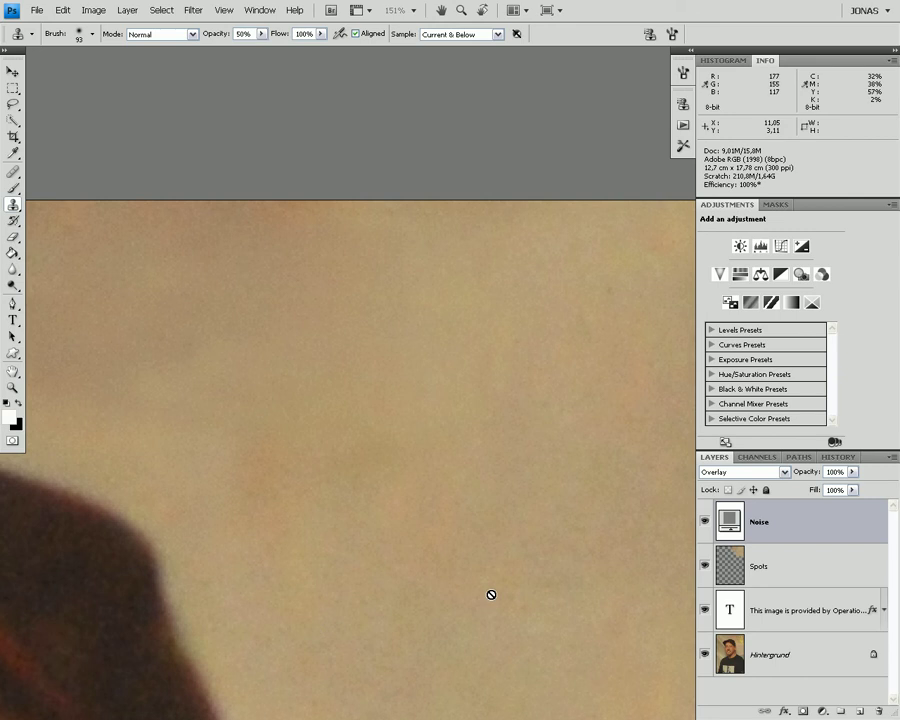
{"action": "left_click", "coordinate": [704, 567]}
{"action": "left_click", "coordinate": [704, 567]}
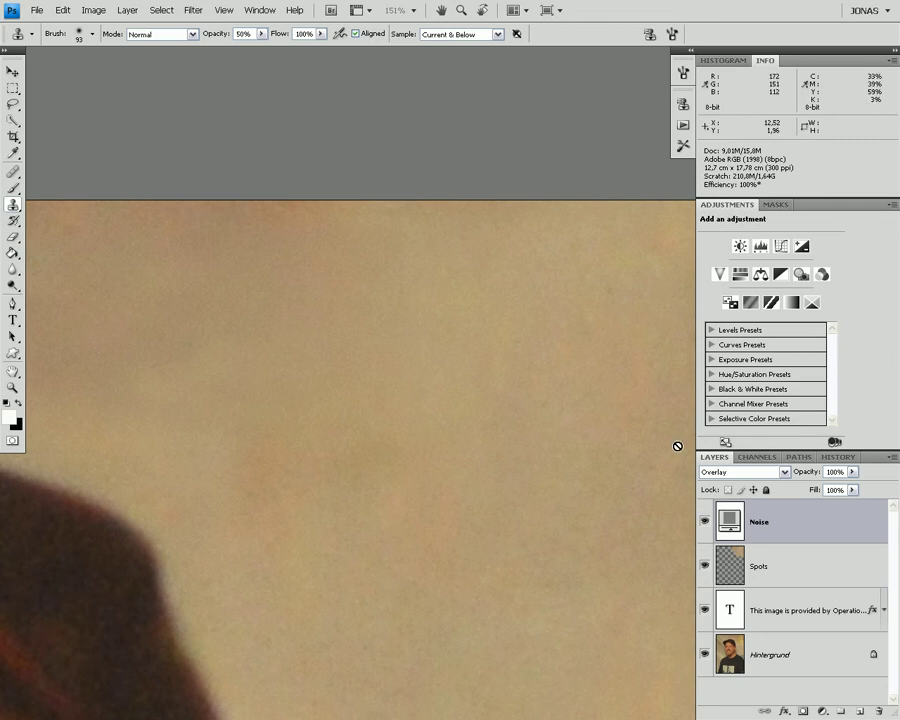
Step: Clip the Noise layer to the Spots layer with Create Clipping Mask
{"action": "left_click", "coordinate": [100, 17]}
{"action": "mouse_move", "coordinate": [64, 11]}
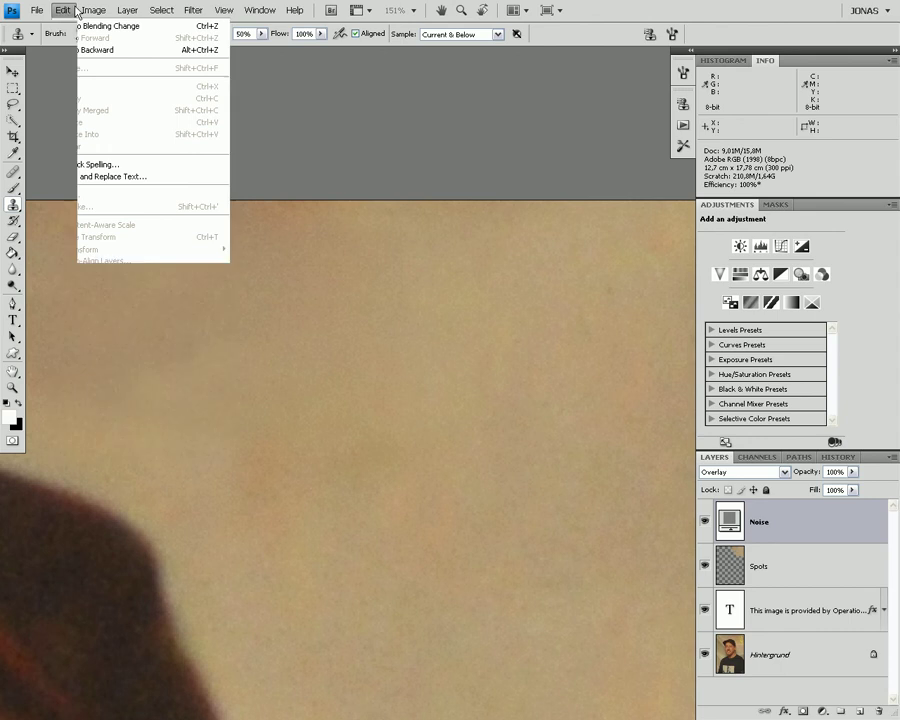
{"action": "mouse_move", "coordinate": [125, 10]}
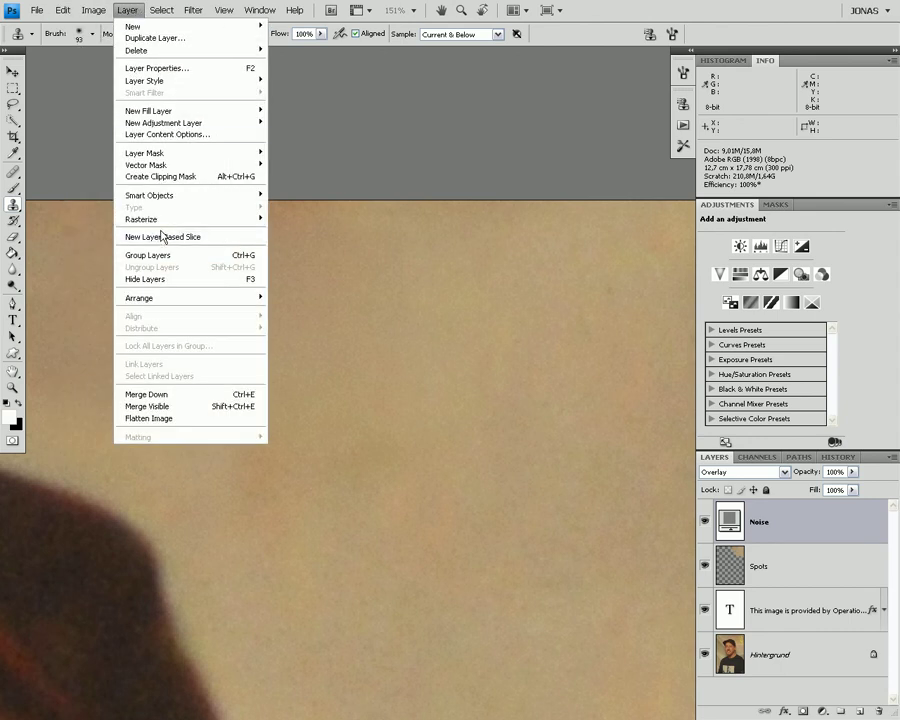
{"action": "left_click", "coordinate": [160, 176]}
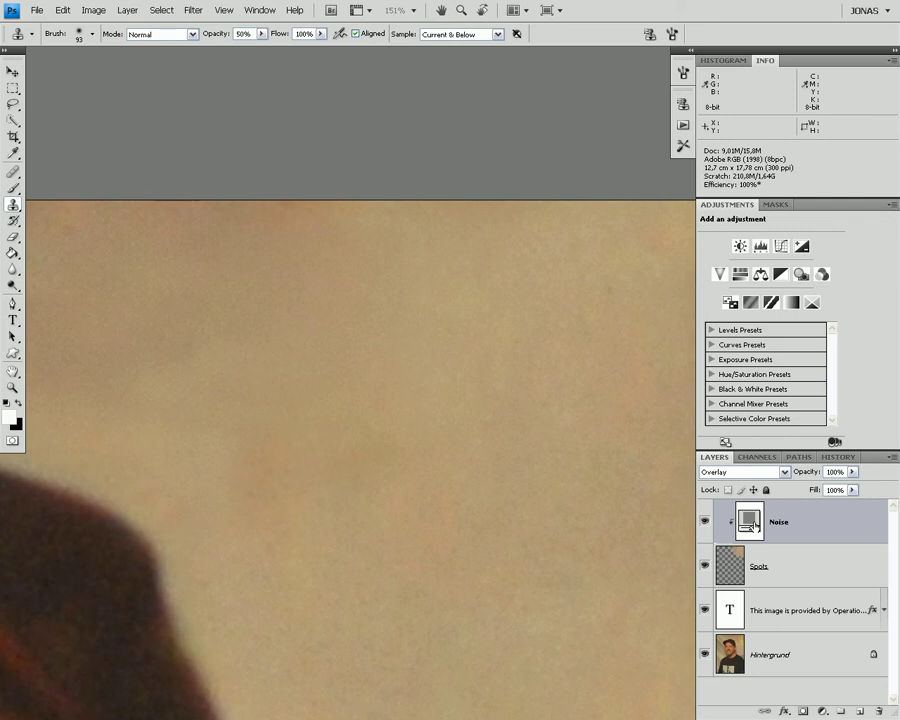
Step: Make the Spots layer active and inspect the clipped grain, zooming in and out
{"action": "left_click", "coordinate": [795, 570]}
{"action": "left_click", "coordinate": [704, 523]}
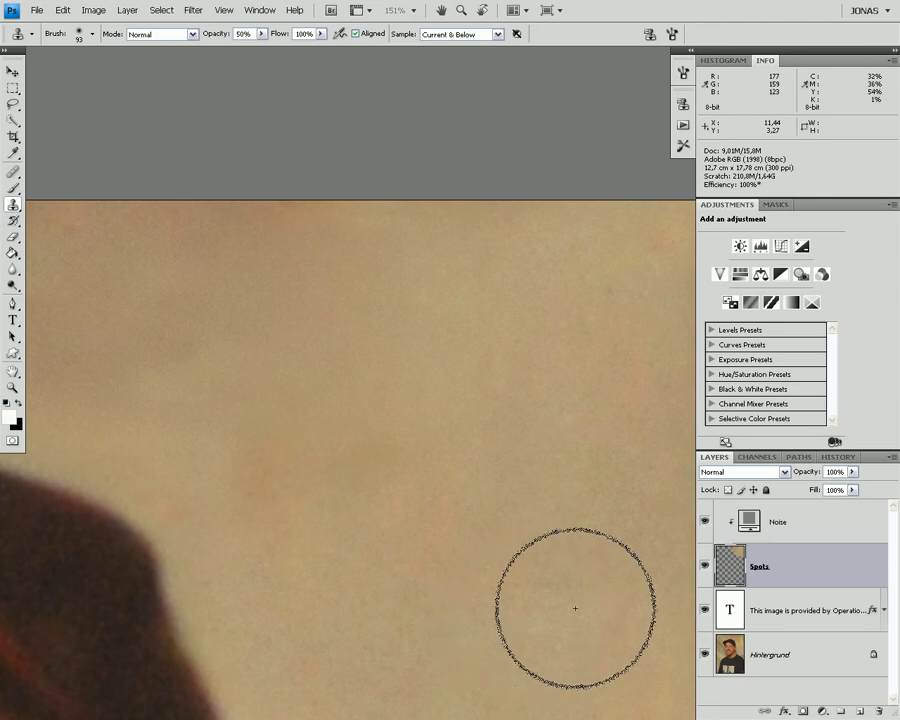
{"action": "scroll", "coordinate": [493, 599], "scroll_direction": "up", "scroll_amount": 1}
{"action": "scroll", "coordinate": [493, 599], "scroll_direction": "down", "scroll_amount": 1}
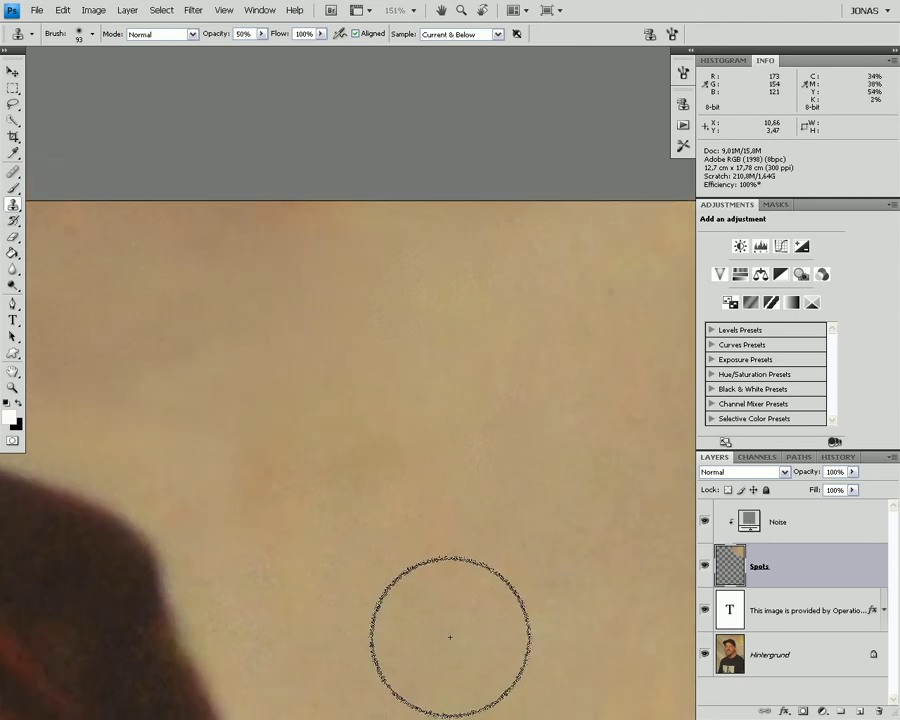
{"action": "scroll", "coordinate": [448, 632], "scroll_direction": "up", "scroll_amount": 1}
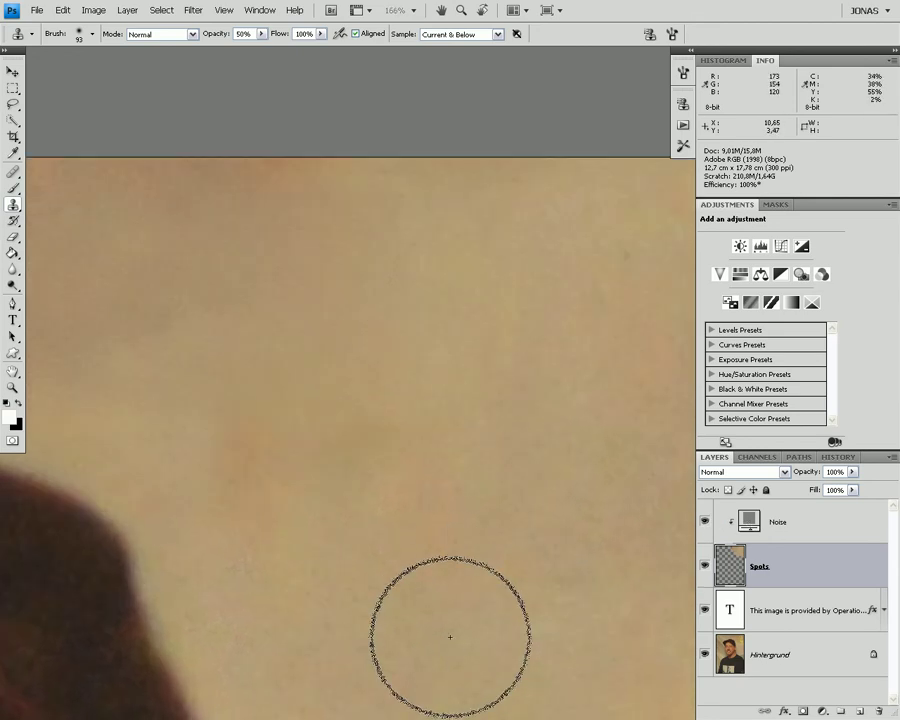
Step: Change the Noise pattern fill's scale from 100% to 240%
{"action": "double_click", "coordinate": [749, 521]}
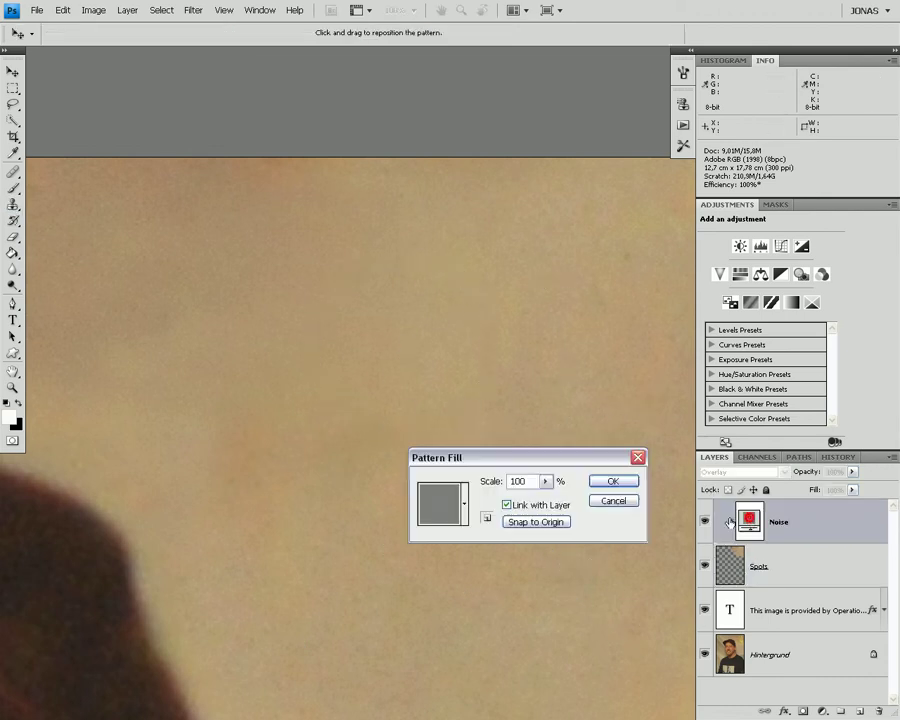
{"action": "left_click", "coordinate": [547, 489]}
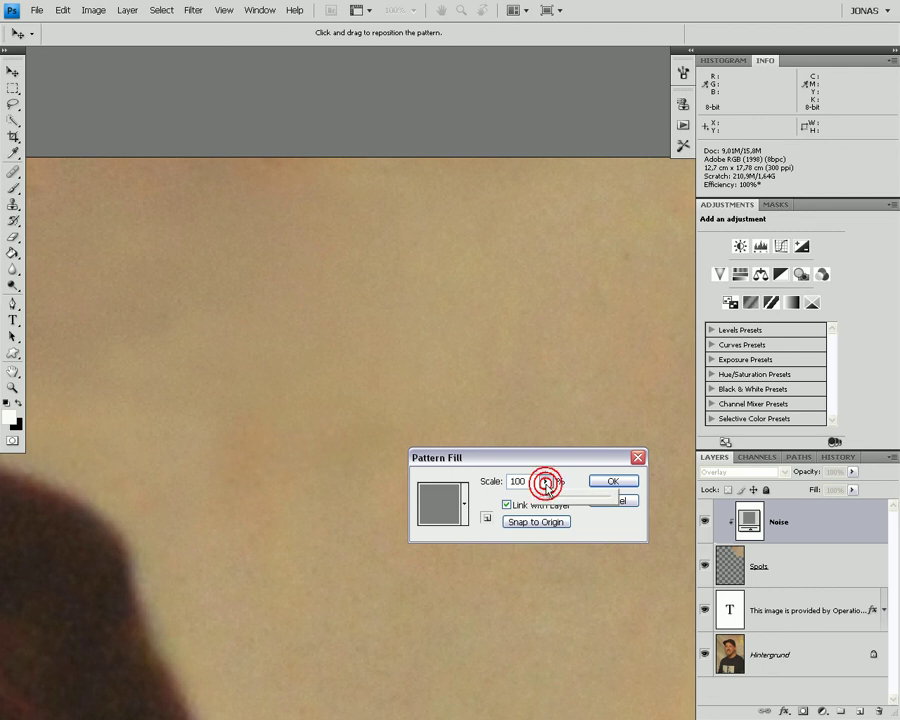
{"action": "left_click_drag", "start_coordinate": [547, 498], "coordinate": [649, 504]}
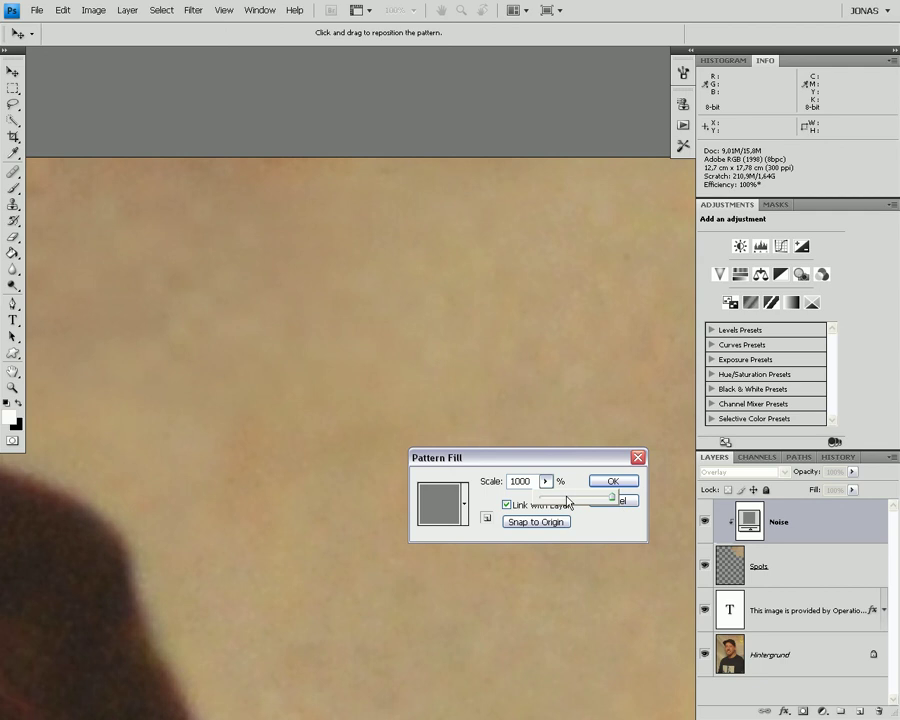
{"action": "left_click_drag", "start_coordinate": [567, 501], "coordinate": [542, 497]}
{"action": "left_click", "coordinate": [524, 480]}
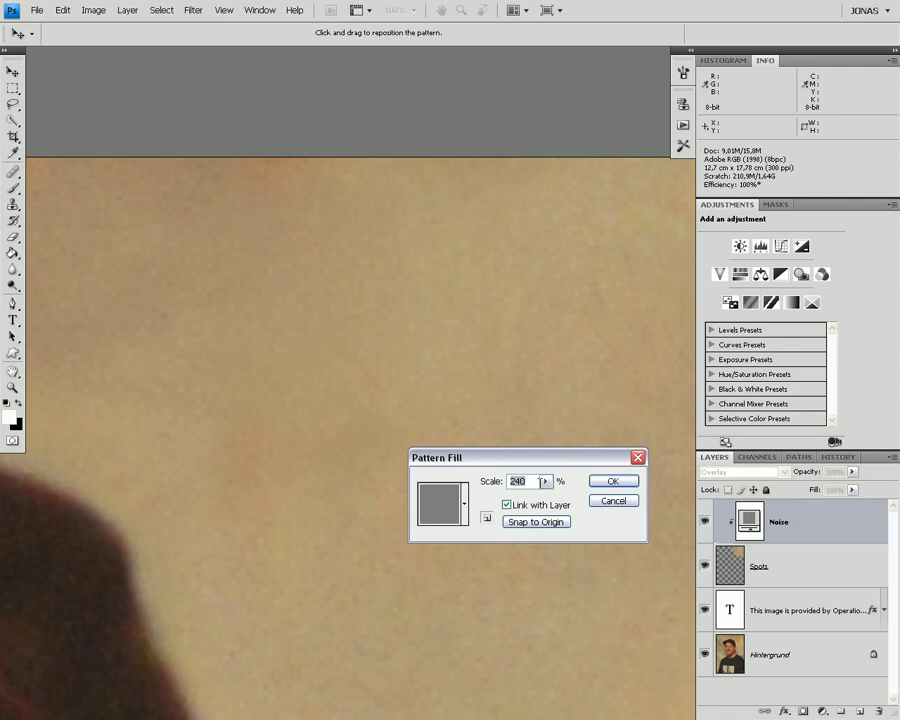
{"action": "left_click", "coordinate": [526, 482]}
{"action": "left_click", "coordinate": [609, 489]}
{"action": "key", "text": "s"}
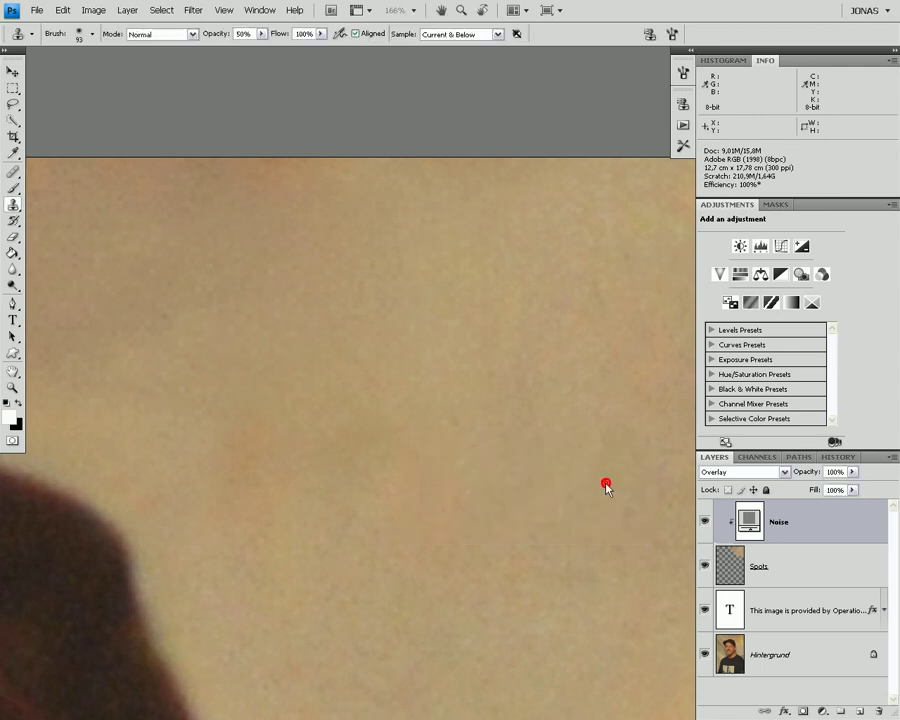
{"action": "scroll", "coordinate": [532, 486], "scroll_direction": "up", "scroll_amount": 3}
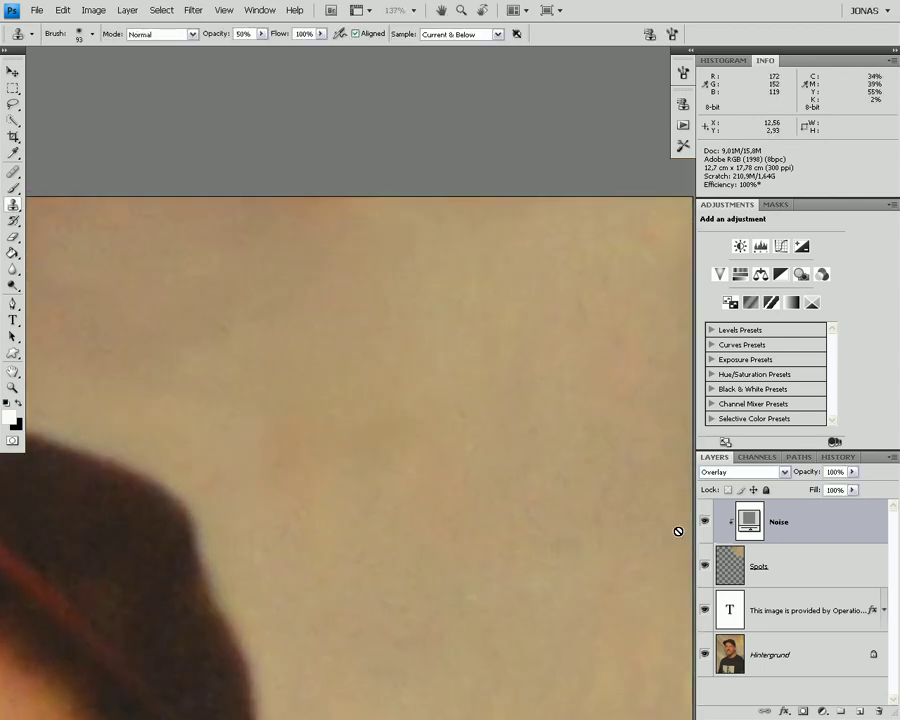
{"action": "left_click", "coordinate": [704, 521]}
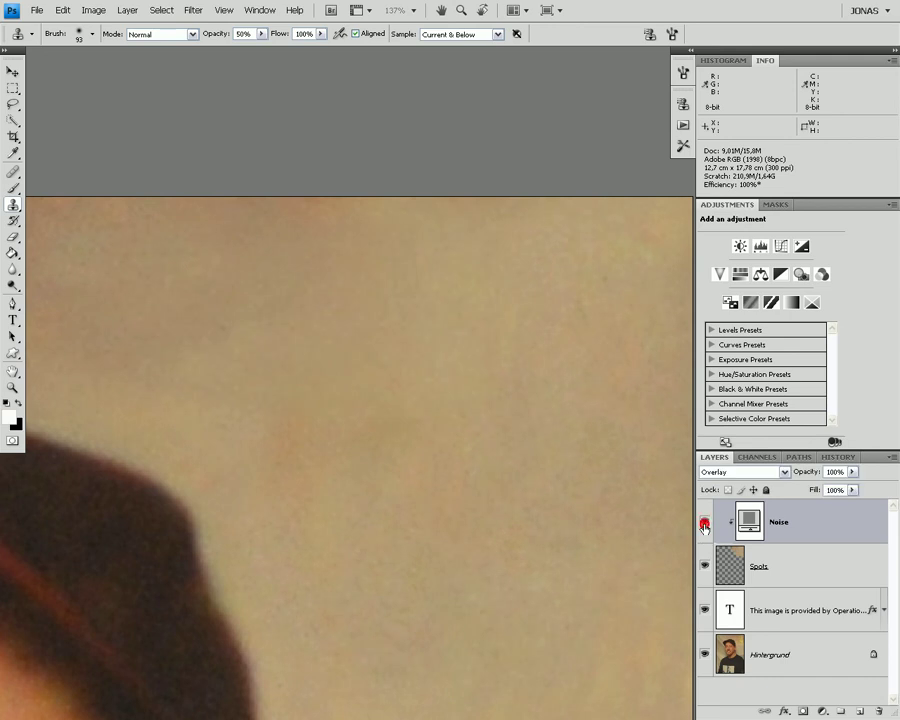
{"action": "left_click", "coordinate": [704, 522]}
{"action": "left_click", "coordinate": [704, 522]}
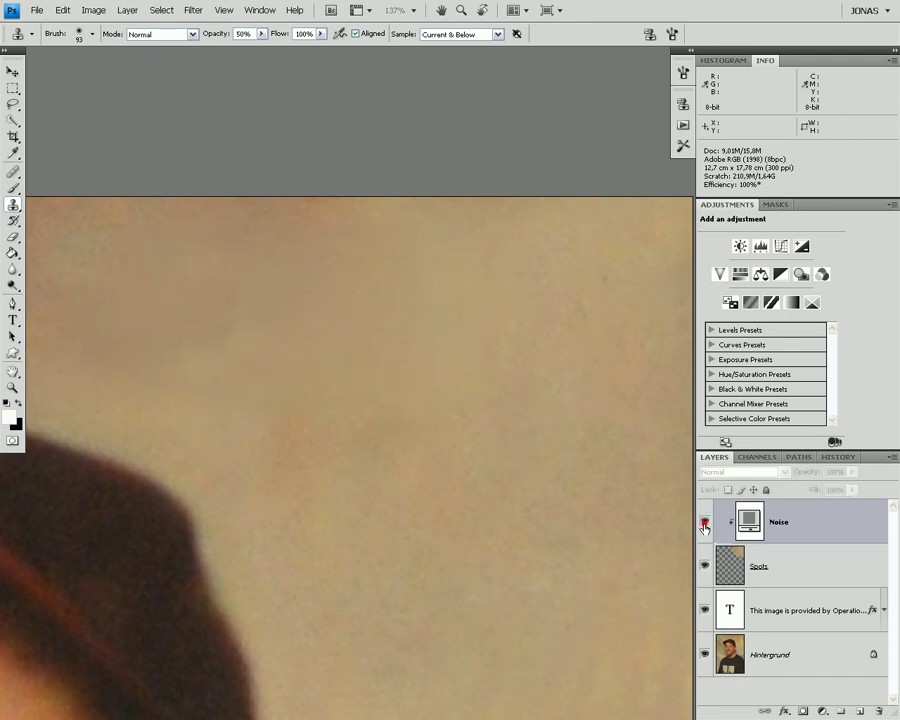
{"action": "left_click", "coordinate": [704, 522]}
{"action": "left_click", "coordinate": [704, 522]}
{"action": "left_click", "coordinate": [704, 522]}
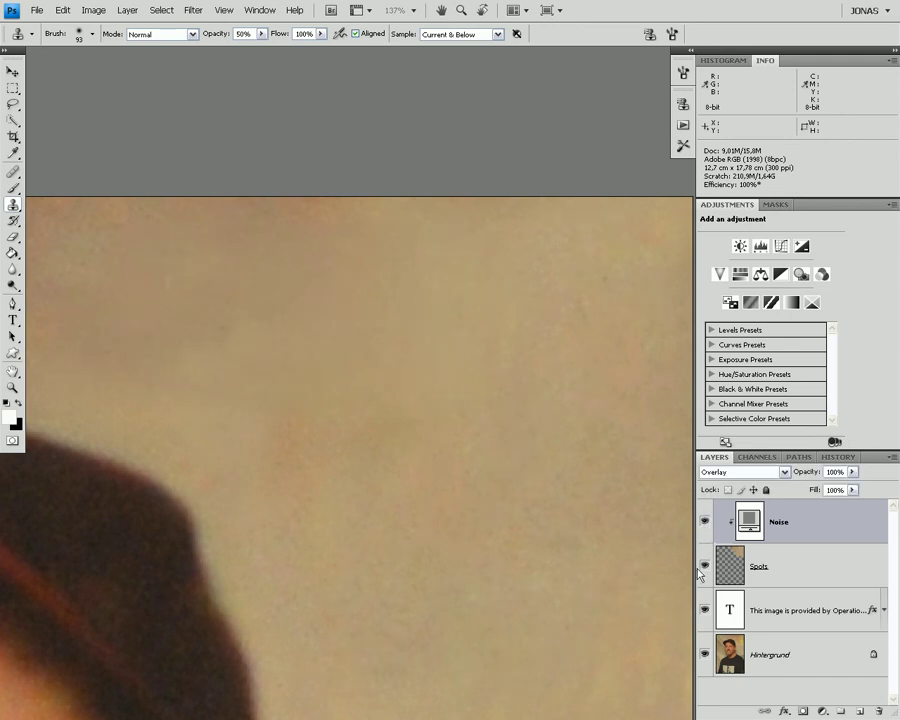
{"action": "left_click", "coordinate": [704, 567]}
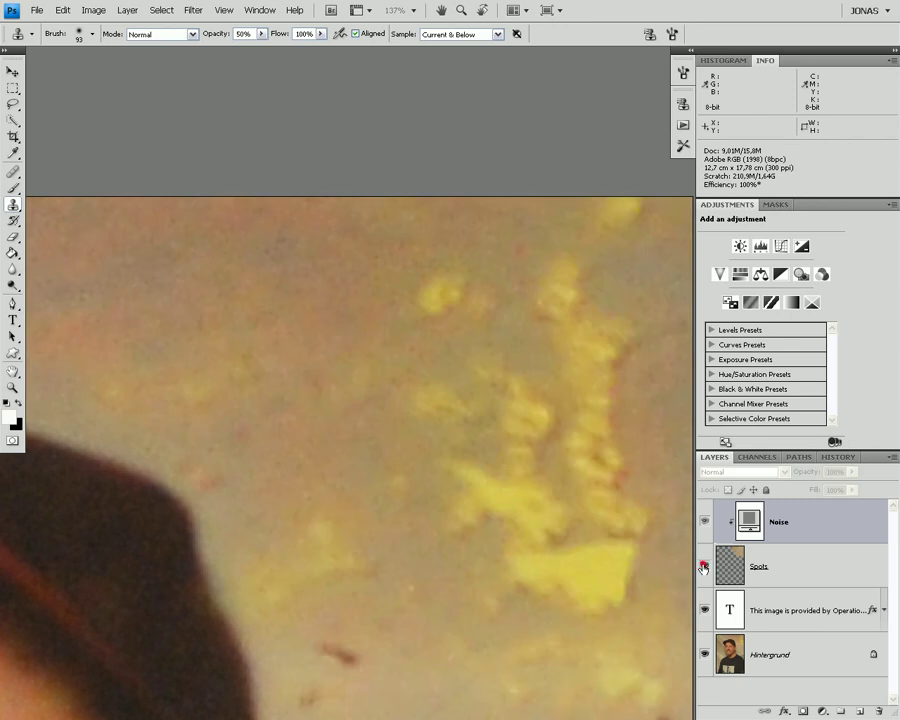
{"action": "left_click", "coordinate": [704, 567]}
{"action": "left_click", "coordinate": [704, 567]}
{"action": "scroll", "coordinate": [412, 578], "scroll_direction": "down", "scroll_amount": 5}
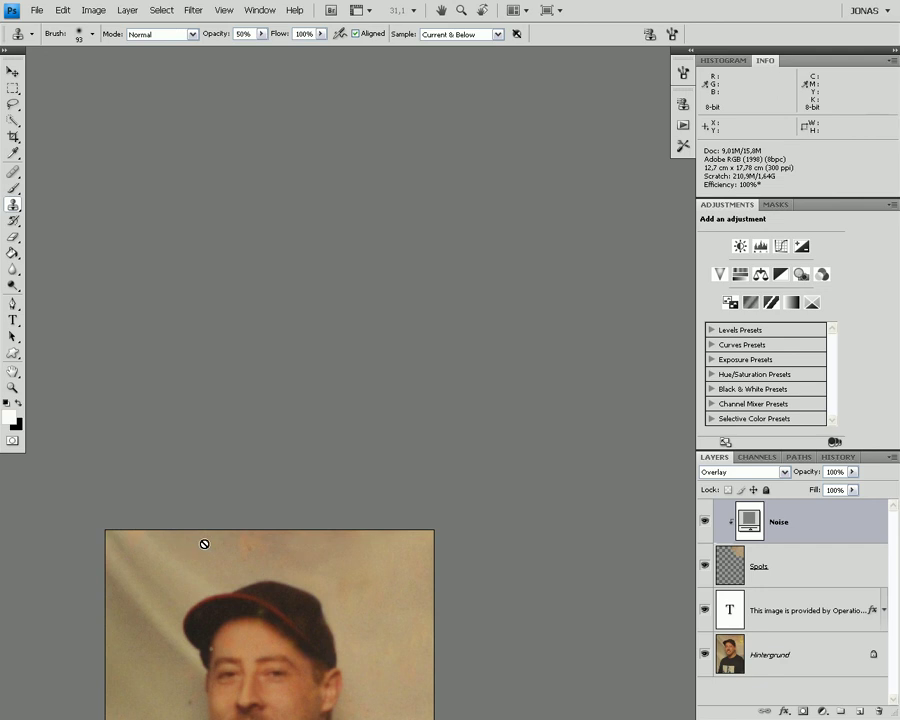
{"action": "left_click", "coordinate": [10, 376]}
{"action": "left_click_drag", "start_coordinate": [233, 658], "coordinate": [292, 316]}
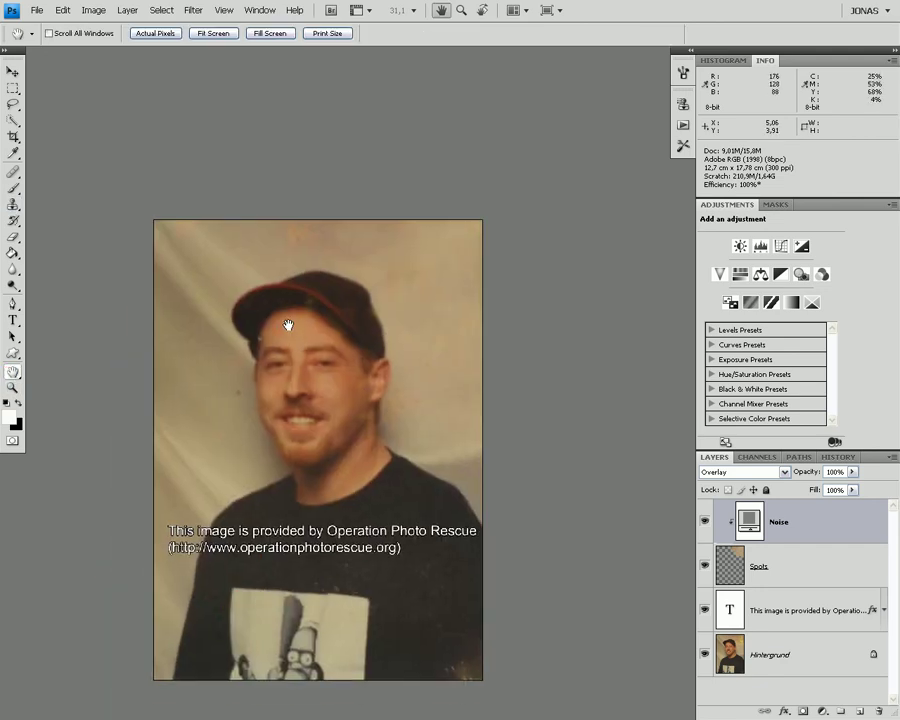
{"action": "scroll", "coordinate": [334, 386], "scroll_direction": "up", "scroll_amount": 1}
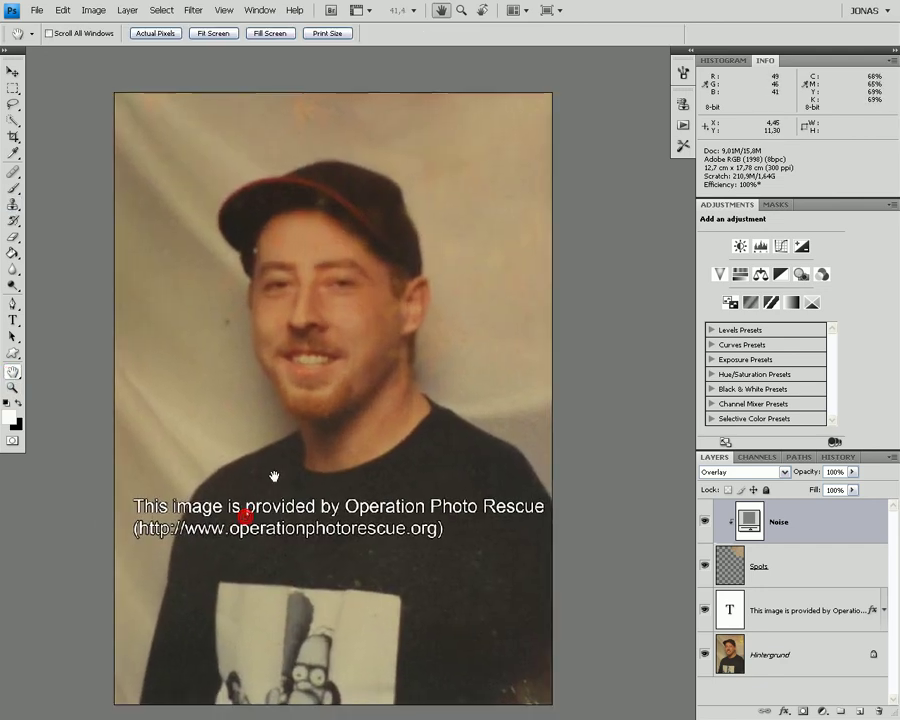
{"action": "scroll", "coordinate": [273, 478], "scroll_direction": "up", "scroll_amount": 1}
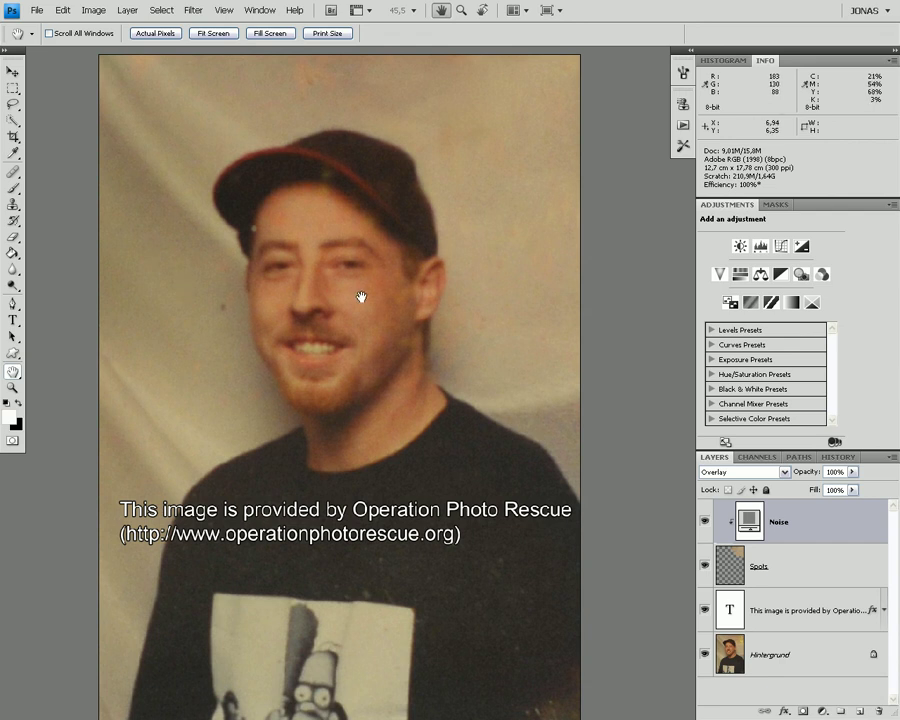
{"action": "scroll", "coordinate": [361, 298], "scroll_direction": "up", "scroll_amount": 1}
{"action": "left_click_drag", "start_coordinate": [353, 416], "coordinate": [200, 348]}
{"action": "left_click_drag", "start_coordinate": [255, 355], "coordinate": [311, 428]}
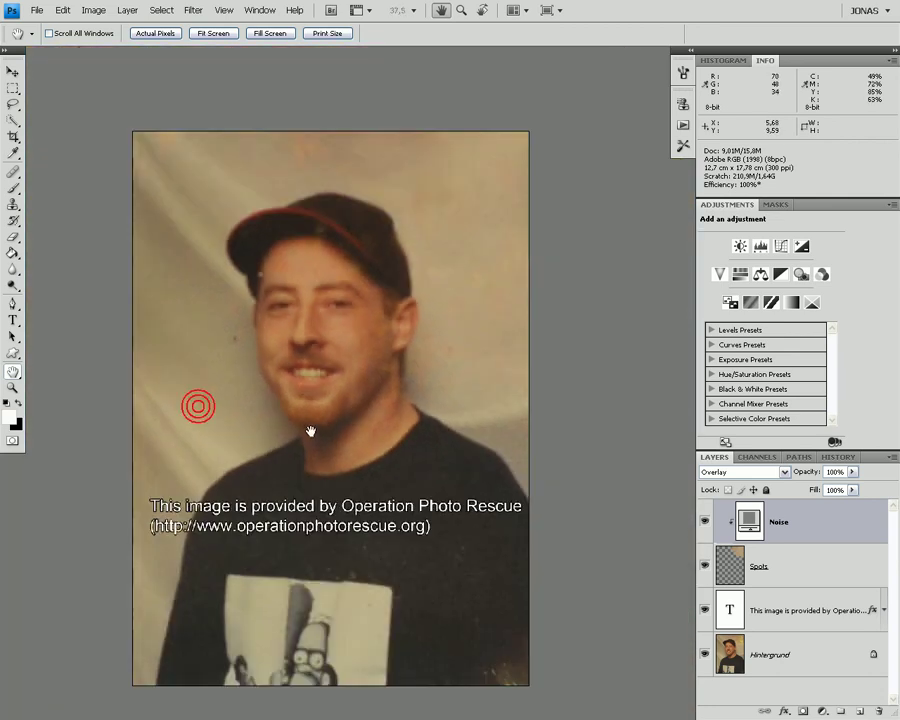